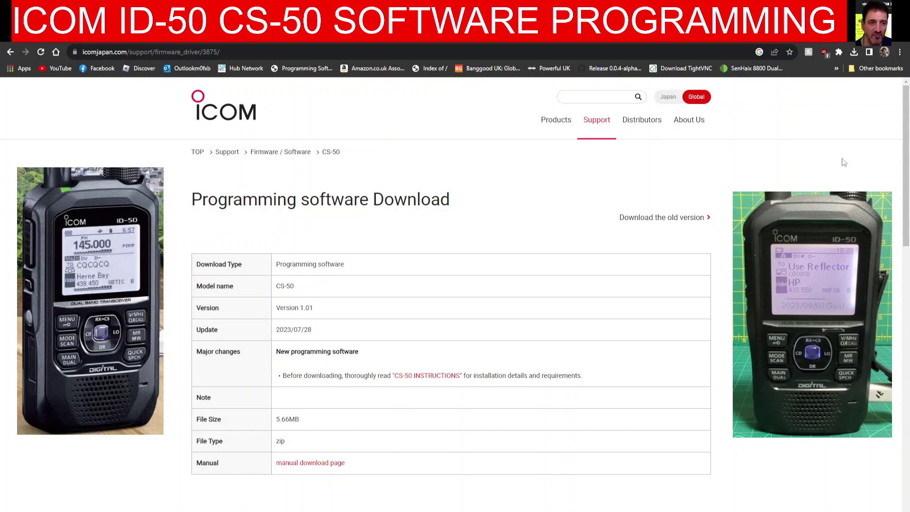
Examine the CS-50 version 1.01 programming software page, including its terms of use and the 5.66MB download option
{"action": "scroll", "coordinate": [839, 182], "scroll_direction": "down", "scroll_amount": 10}
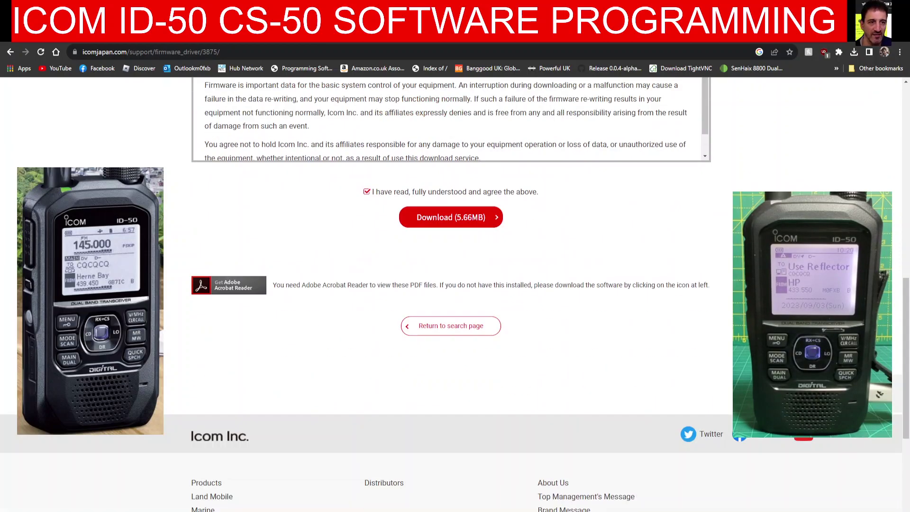
{"action": "scroll", "coordinate": [879, 394], "scroll_direction": "up", "scroll_amount": 10}
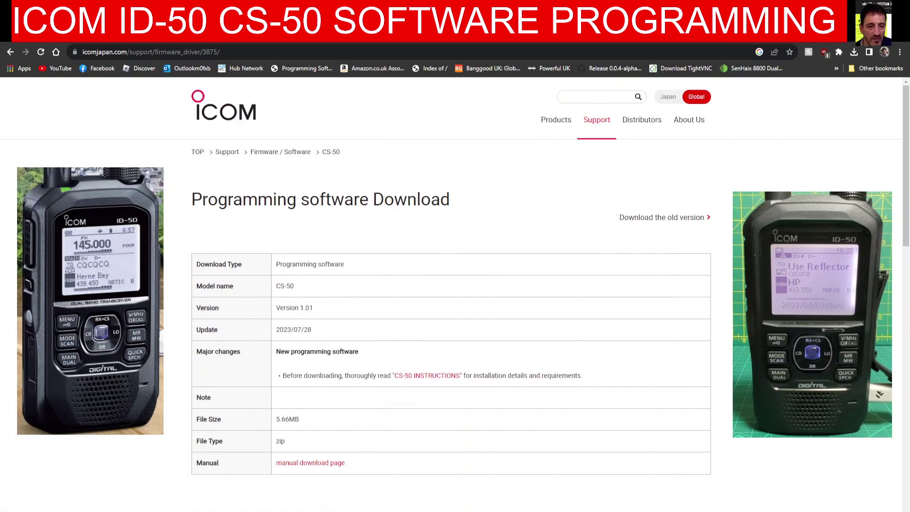
{"action": "scroll", "coordinate": [455, 294], "scroll_direction": "down", "scroll_amount": 4}
{"action": "scroll", "coordinate": [455, 294], "scroll_direction": "up", "scroll_amount": 2}
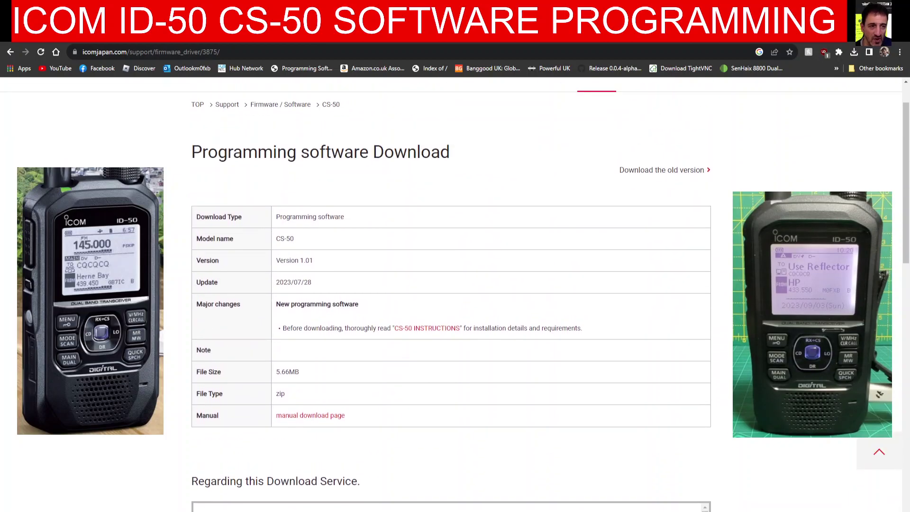
{"action": "scroll", "coordinate": [455, 294], "scroll_direction": "down", "scroll_amount": 7}
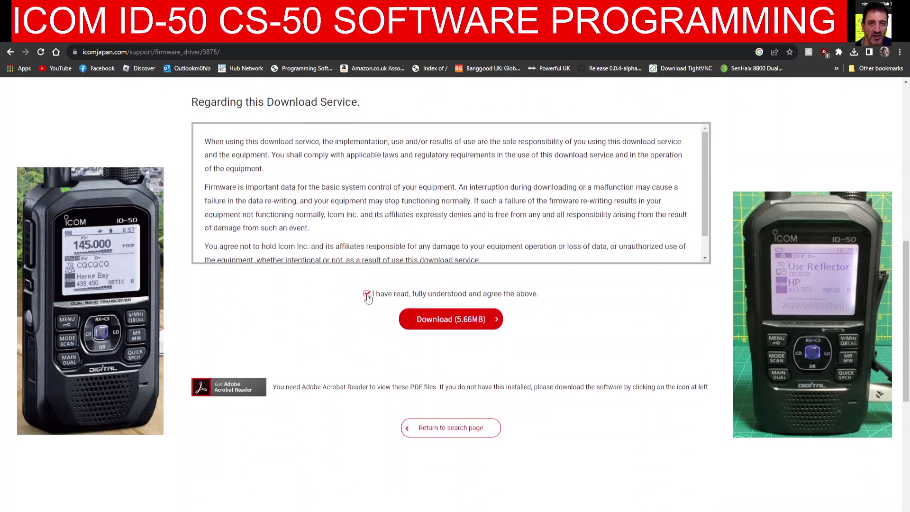
{"action": "left_click", "coordinate": [440, 322]}
{"action": "scroll", "coordinate": [701, 304], "scroll_direction": "up", "scroll_amount": 6}
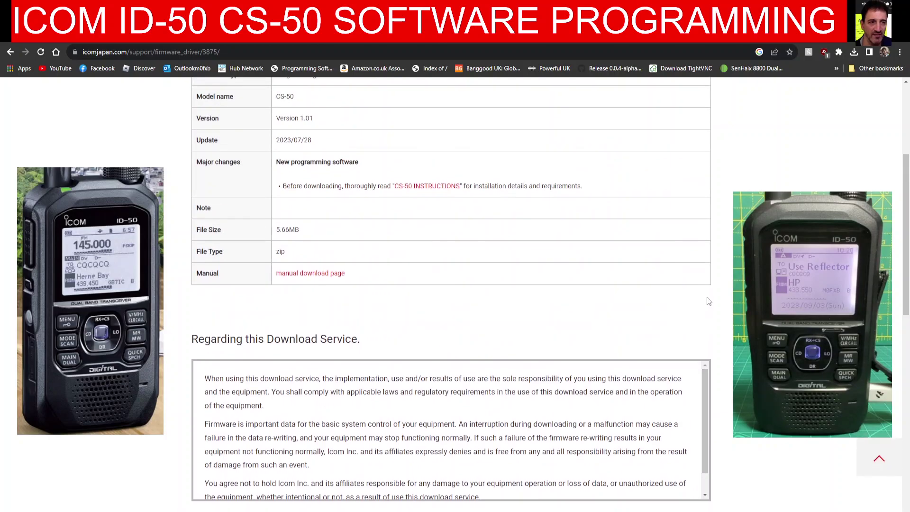
{"action": "scroll", "coordinate": [718, 271], "scroll_direction": "down", "scroll_amount": 5}
{"action": "scroll", "coordinate": [700, 274], "scroll_direction": "up", "scroll_amount": 1}
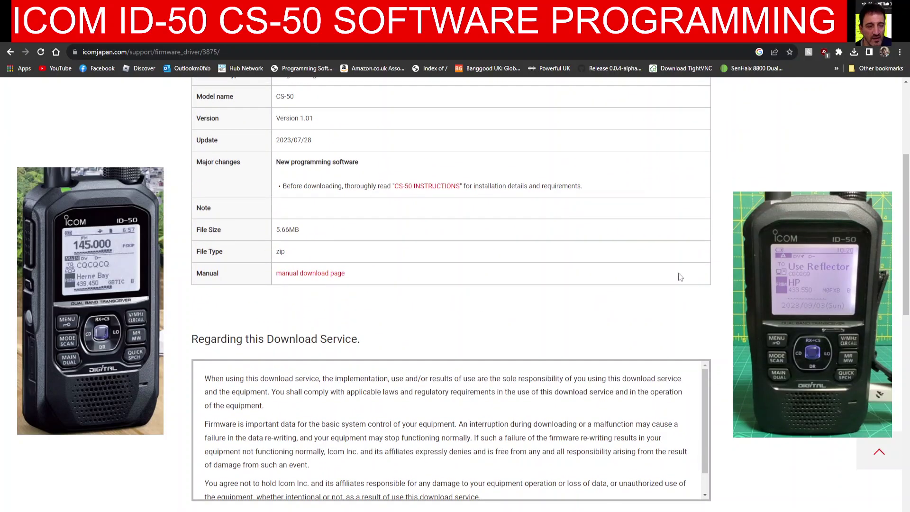
Inspect the installer files inside the Cs50_ver101 archive in File Explorer's Downloads folder, and close the archive and folder windows
{"action": "key", "text": "super+e"}
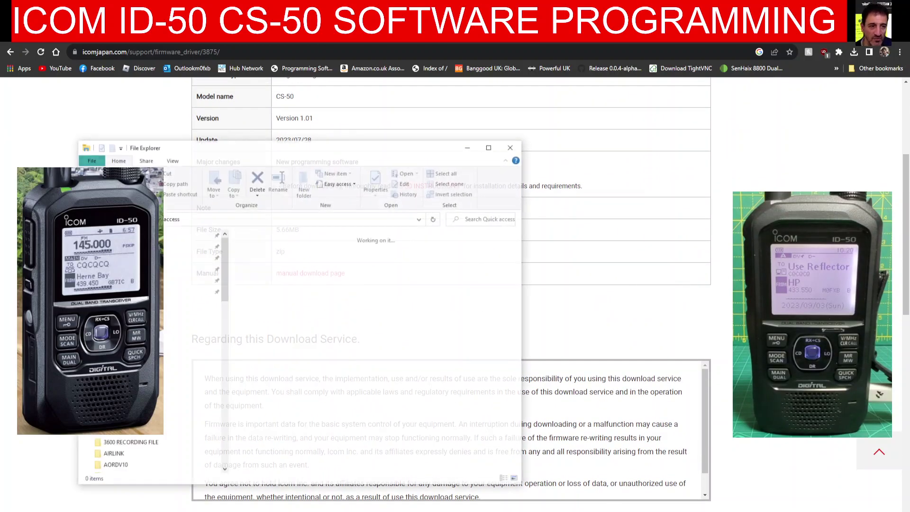
{"action": "left_click", "coordinate": [189, 272]}
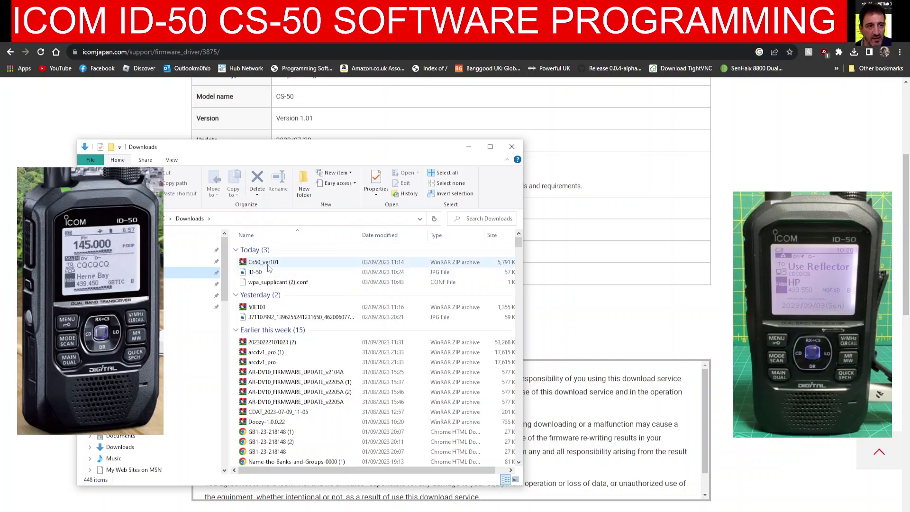
{"action": "double_click", "coordinate": [271, 263]}
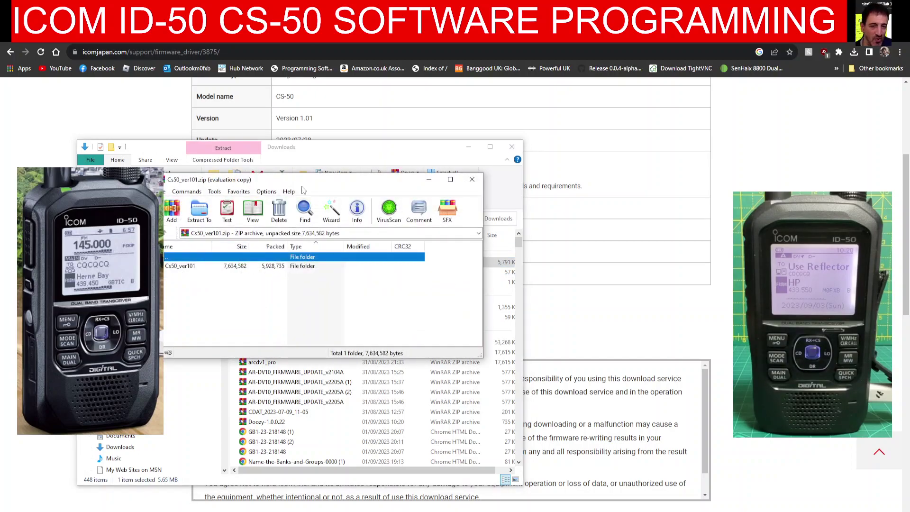
{"action": "left_click", "coordinate": [393, 232]}
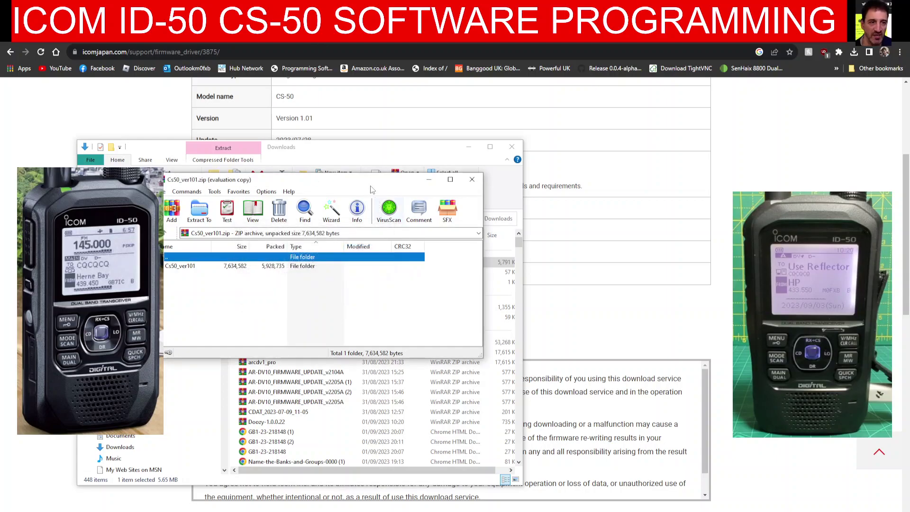
{"action": "left_click_drag", "start_coordinate": [367, 183], "coordinate": [448, 144]}
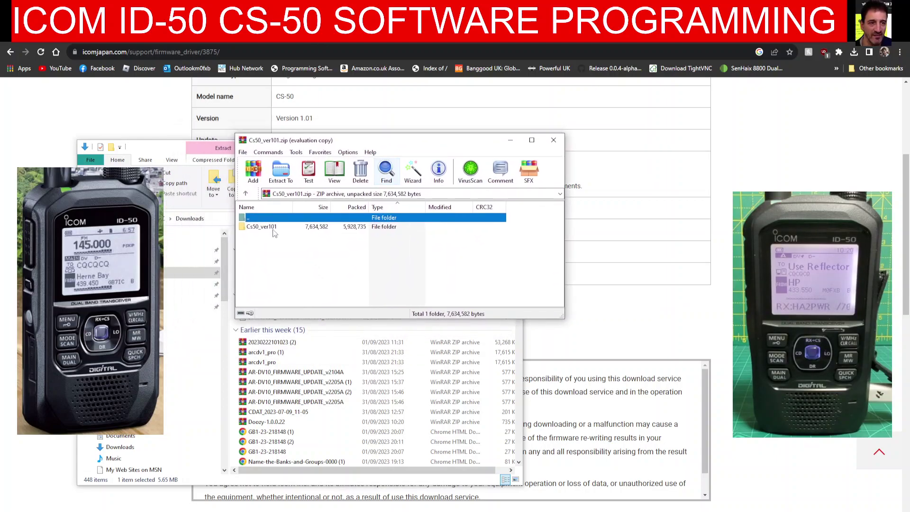
{"action": "double_click", "coordinate": [265, 227]}
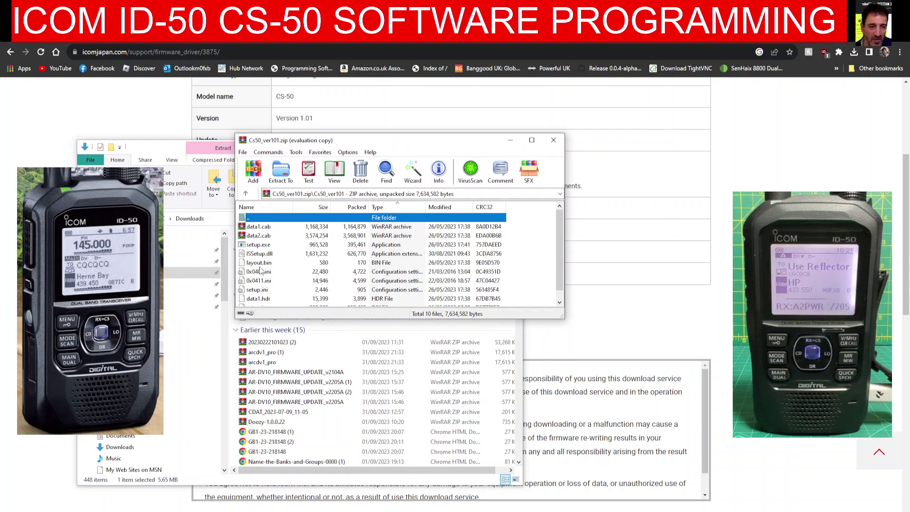
{"action": "left_click", "coordinate": [553, 140]}
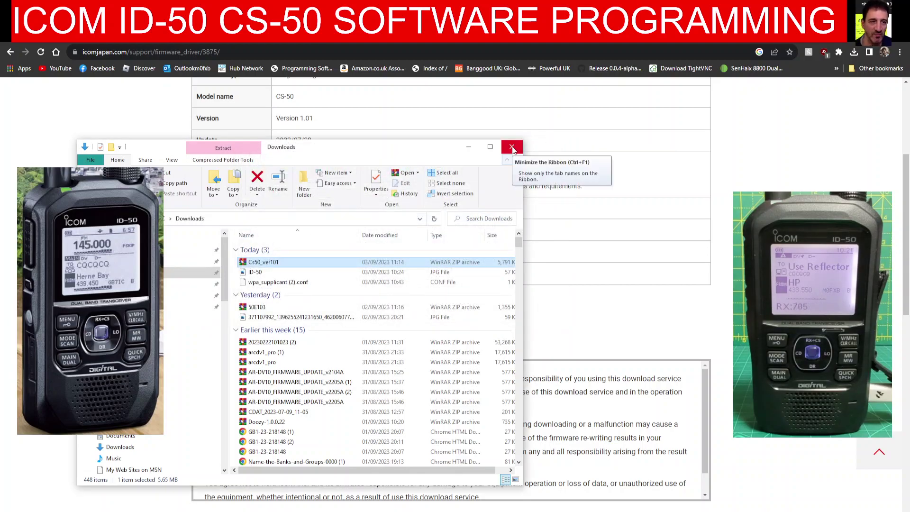
{"action": "left_click", "coordinate": [512, 148]}
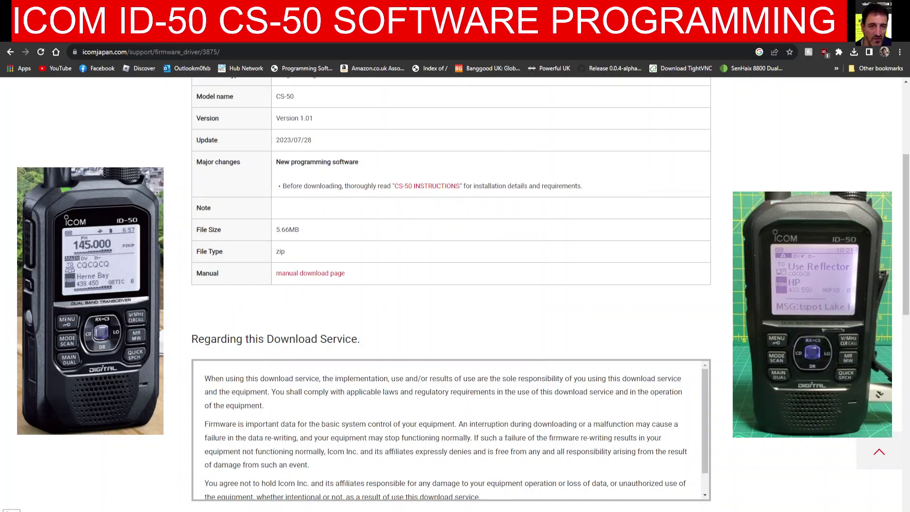
{"action": "left_click", "coordinate": [9, 510]}
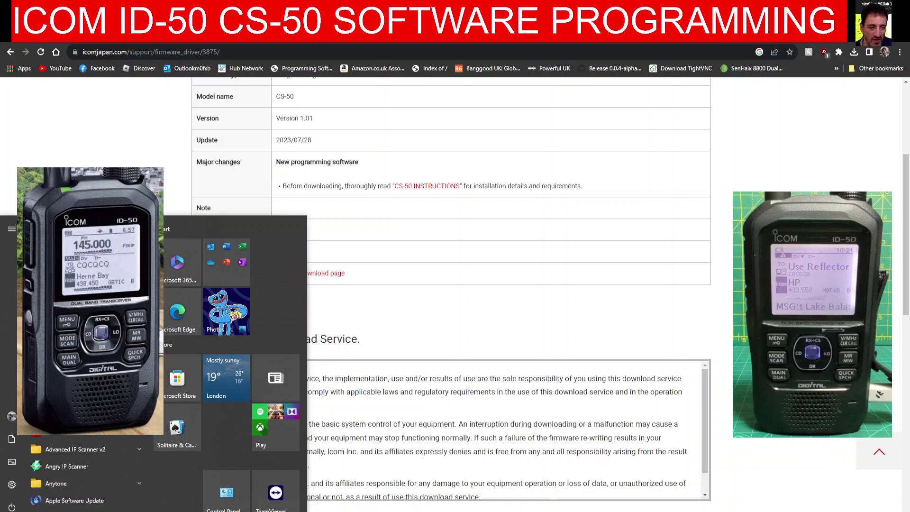
{"action": "left_click", "coordinate": [529, 307]}
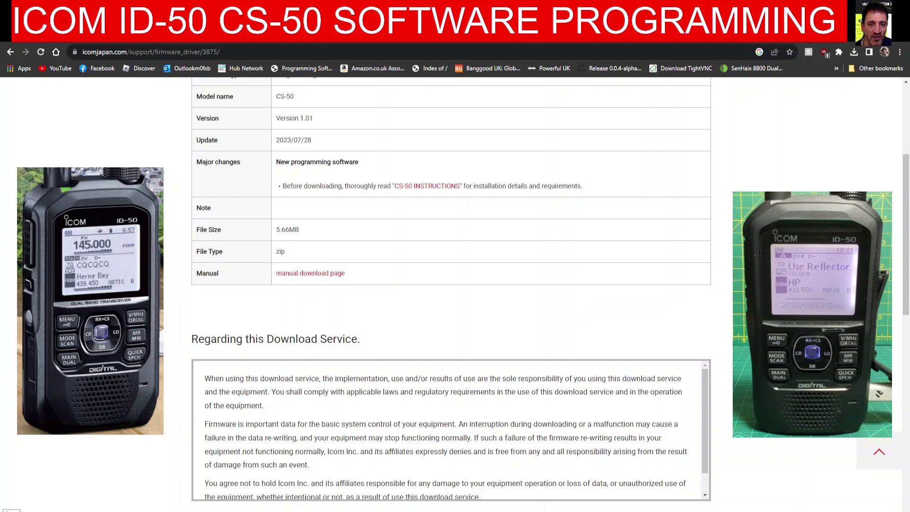
{"action": "key", "text": "super"}
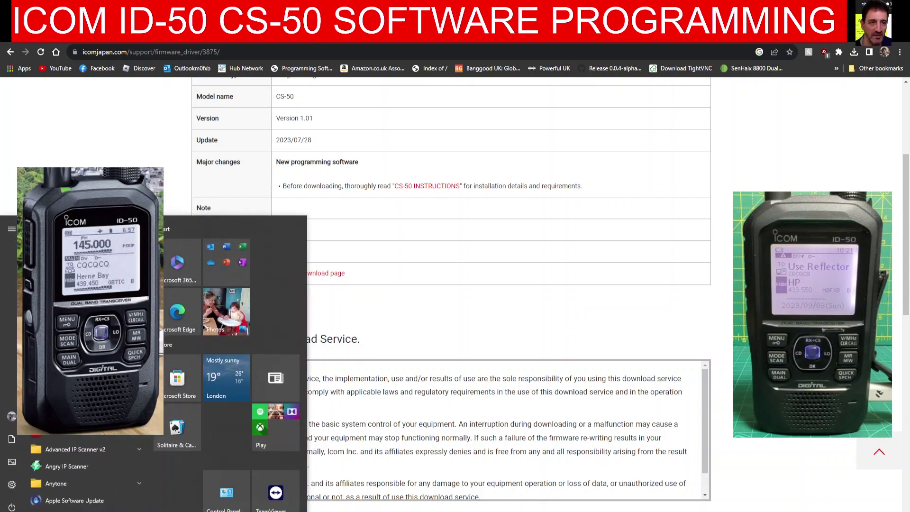
{"action": "key", "text": "shift+F10"}
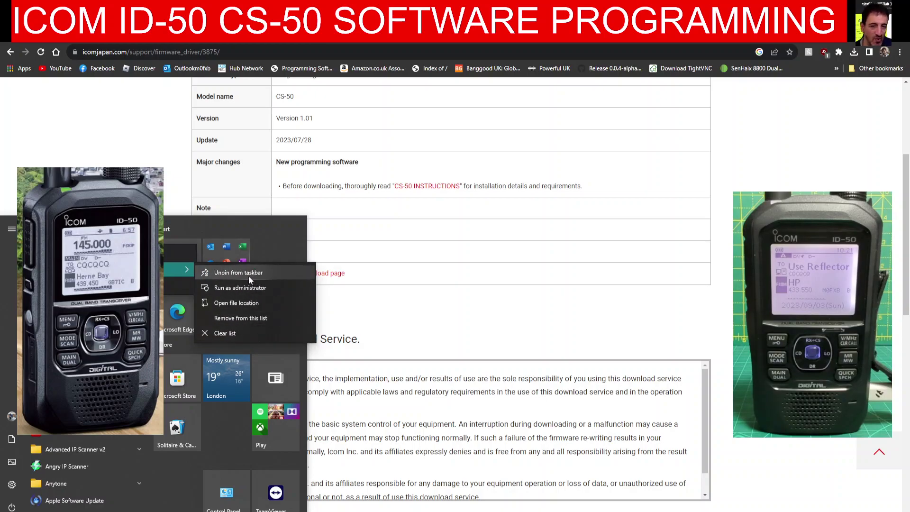
{"action": "key", "text": "Escape"}
{"action": "left_click", "coordinate": [512, 341]}
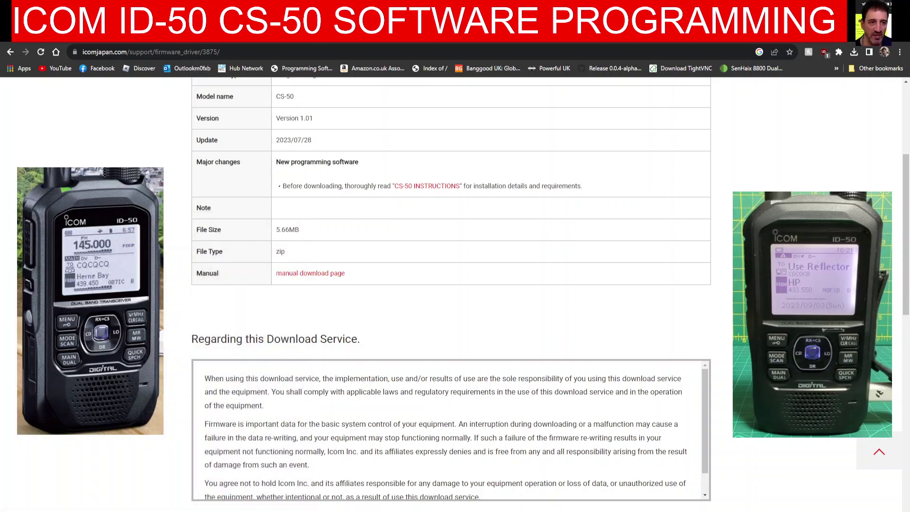
Switch to the CS-50 programming software, discard the untitled file's unsaved changes, and restart it with a blank file
{"action": "left_click", "coordinate": [545, 470]}
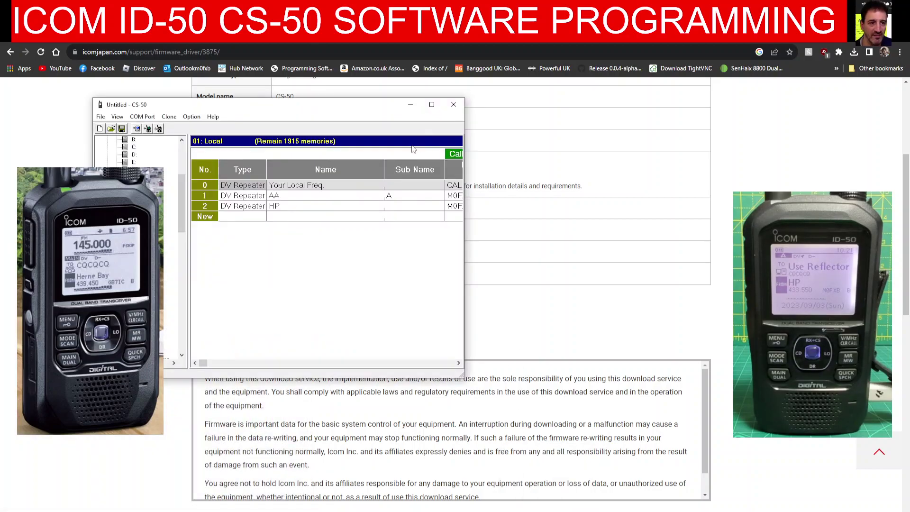
{"action": "left_click", "coordinate": [454, 104]}
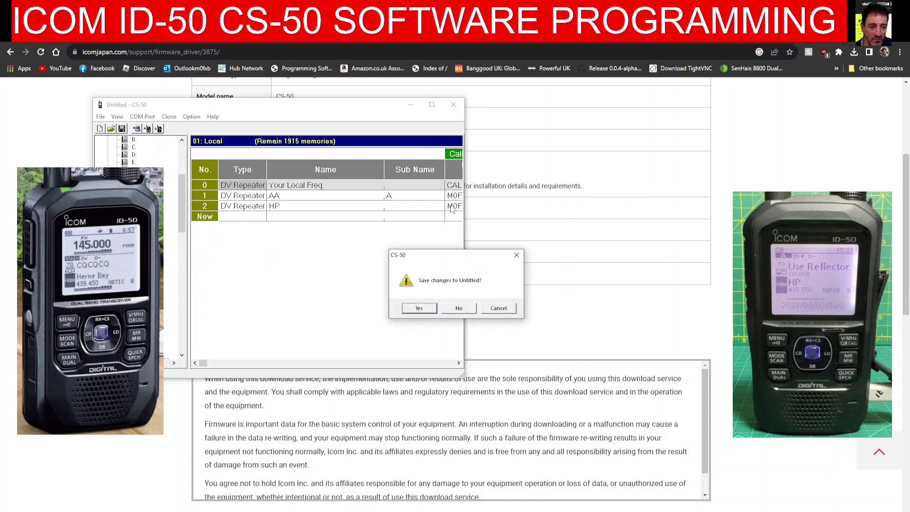
{"action": "left_click", "coordinate": [459, 309]}
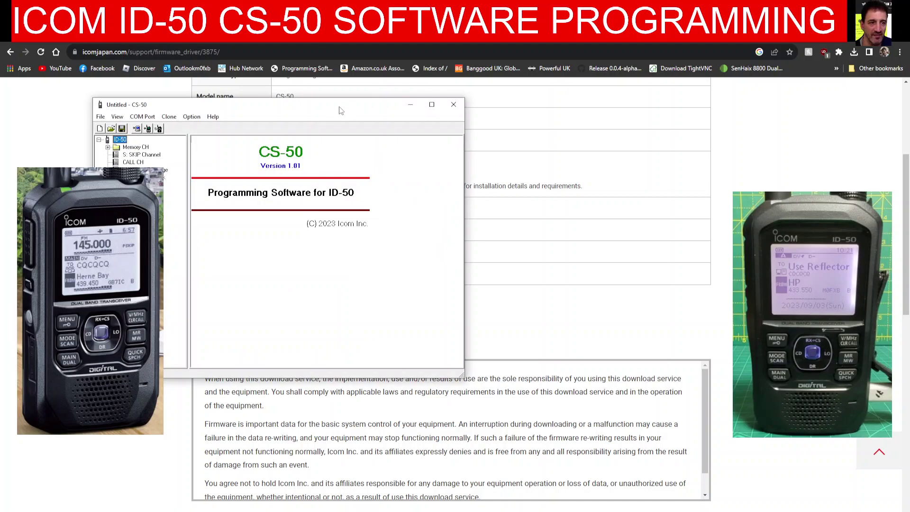
{"action": "left_click_drag", "start_coordinate": [341, 110], "coordinate": [525, 129]}
Check the radio's USB serial COM port under Ports (COM & LPT) in Device Manager, and minimize its window
{"action": "key", "text": "super+x"}
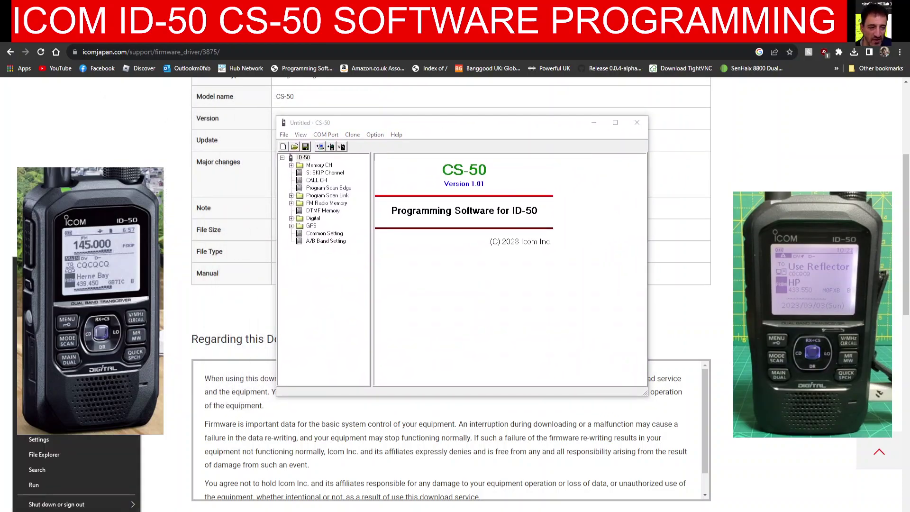
{"action": "key", "text": "Up"}
{"action": "key", "text": "Up"}
{"action": "key", "text": "Return"}
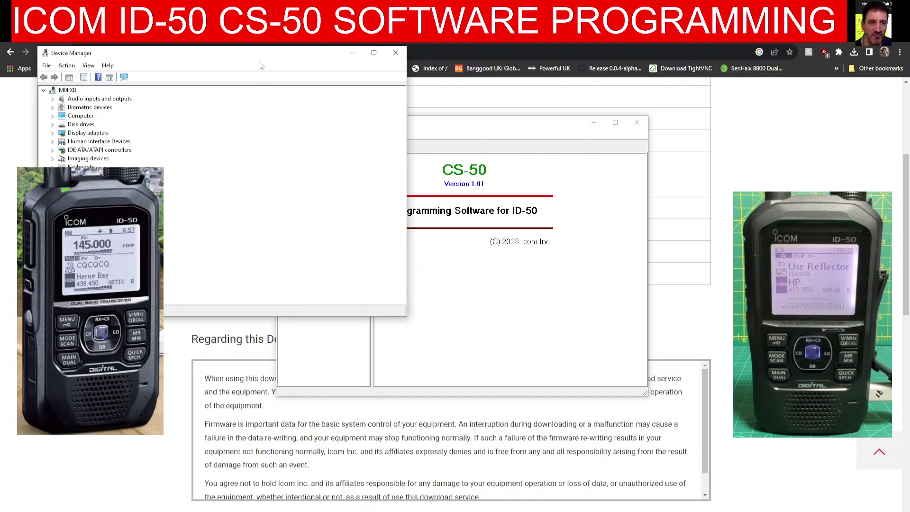
{"action": "left_click_drag", "start_coordinate": [172, 56], "coordinate": [420, 123]}
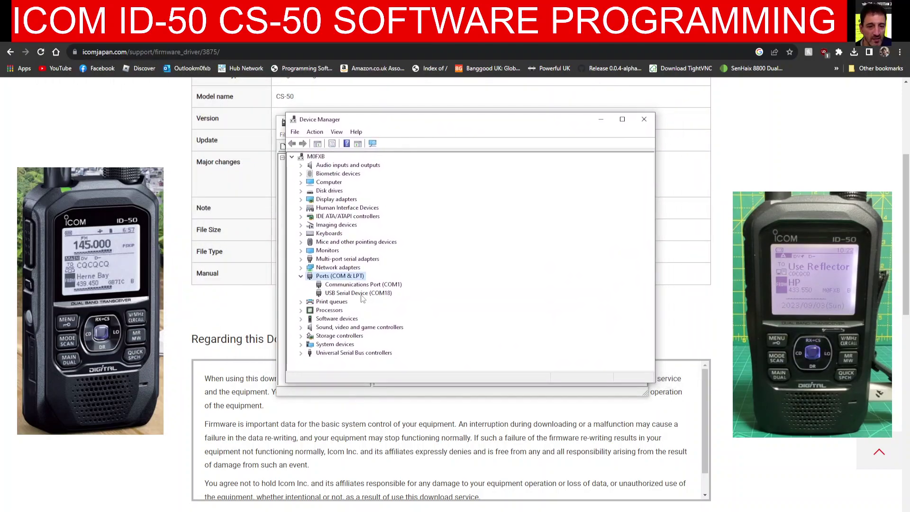
{"action": "left_click", "coordinate": [601, 119]}
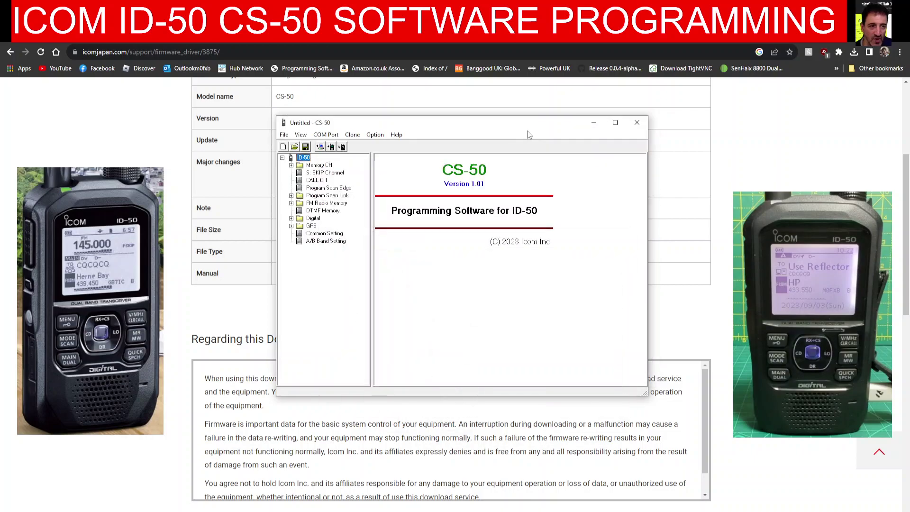
Maximize the CS-50 window and look through the Memory CH folder and its Group Operation page
{"action": "left_click_drag", "start_coordinate": [527, 126], "coordinate": [507, 126]}
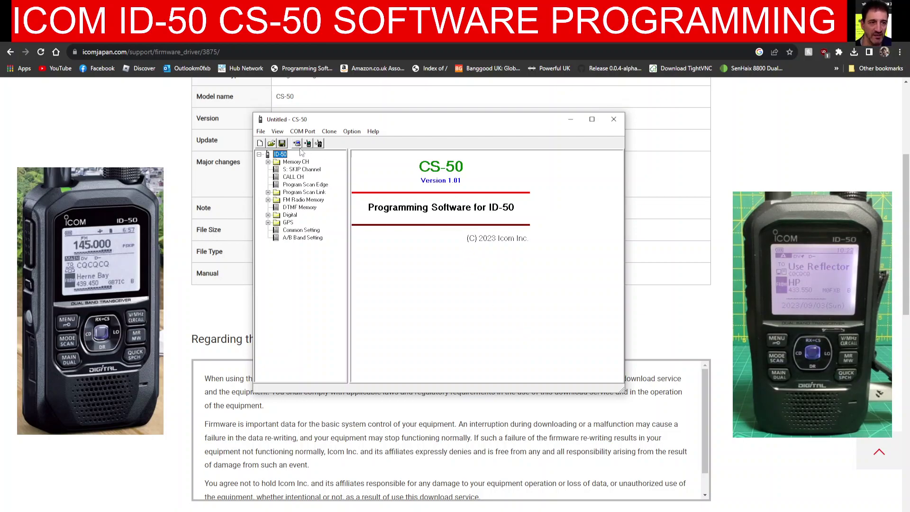
{"action": "left_click", "coordinate": [592, 119]}
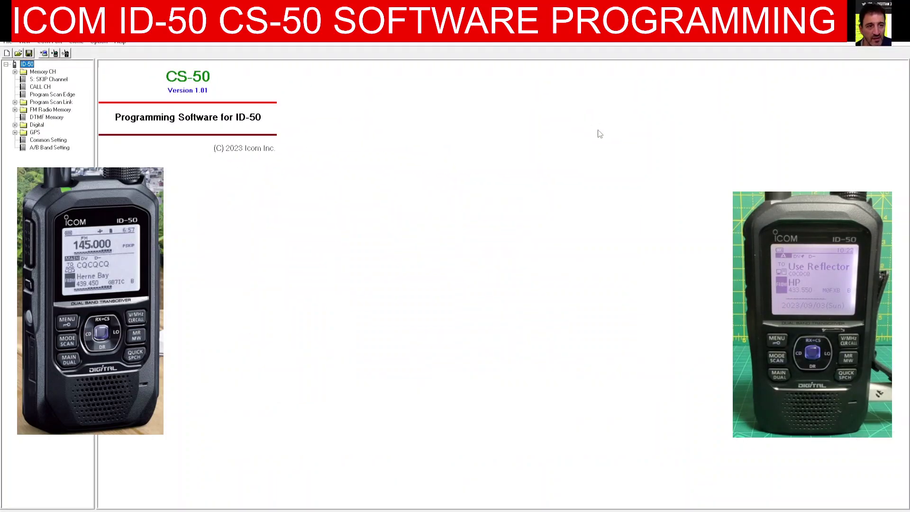
{"action": "double_click", "coordinate": [43, 72]}
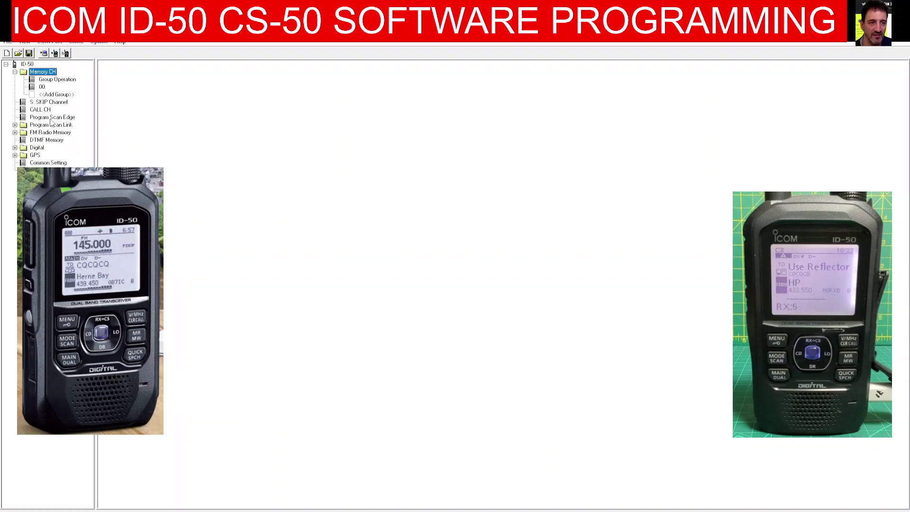
{"action": "left_click", "coordinate": [51, 80]}
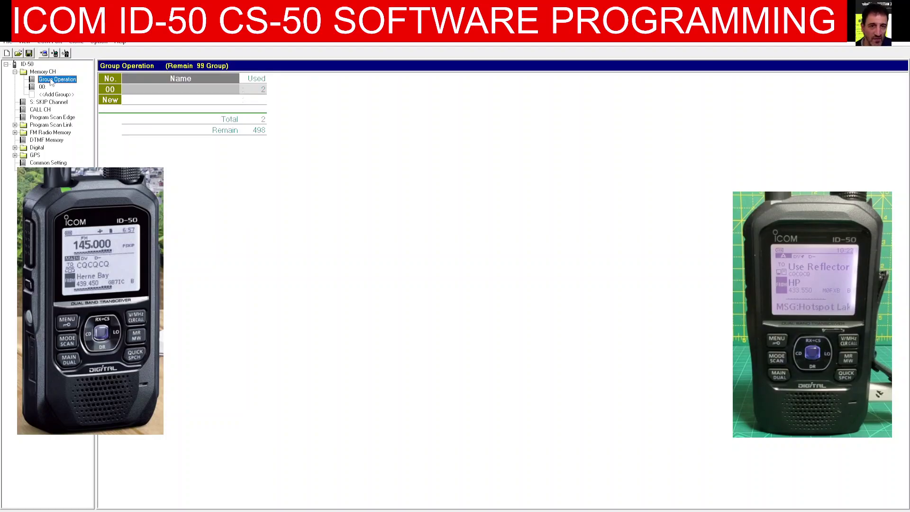
{"action": "left_click", "coordinate": [43, 72]}
{"action": "double_click", "coordinate": [42, 72]}
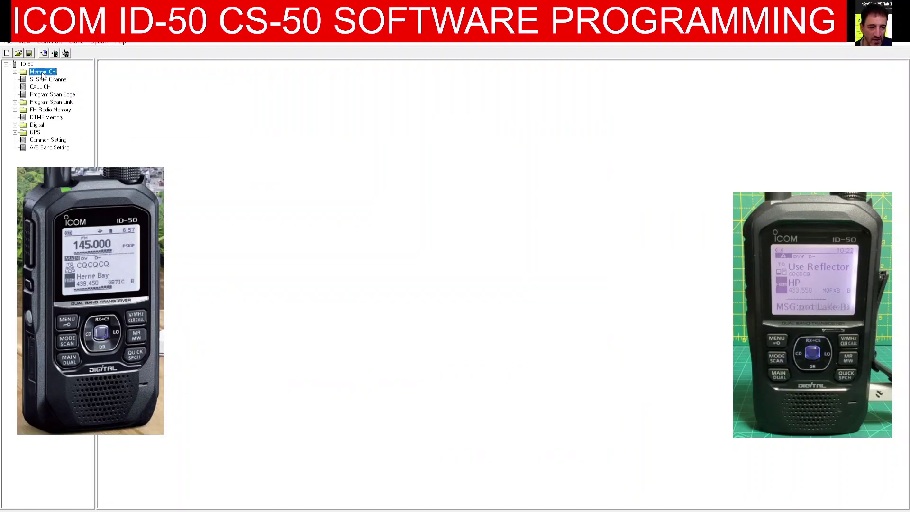
{"action": "double_click", "coordinate": [43, 72]}
View the Common Setting and A/B Band Setting pages, and expand the GPS and Digital folders
{"action": "left_click", "coordinate": [47, 163]}
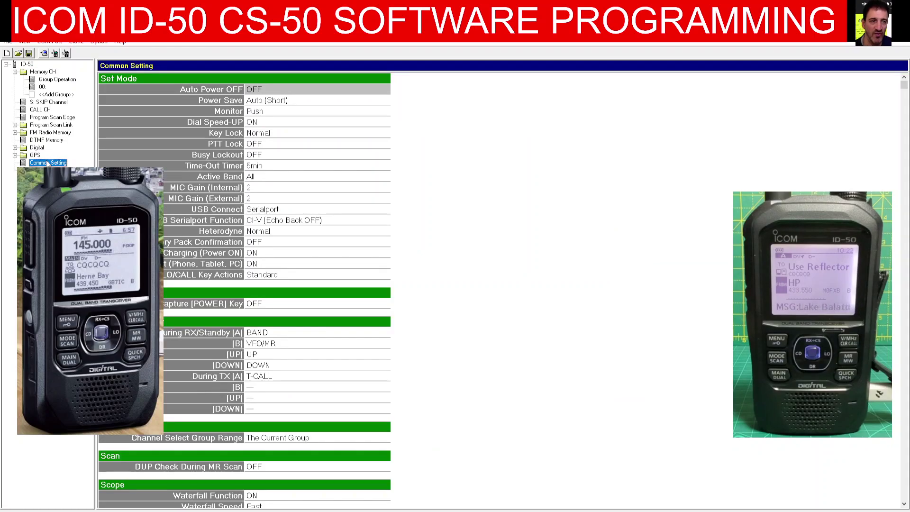
{"action": "left_click", "coordinate": [47, 170]}
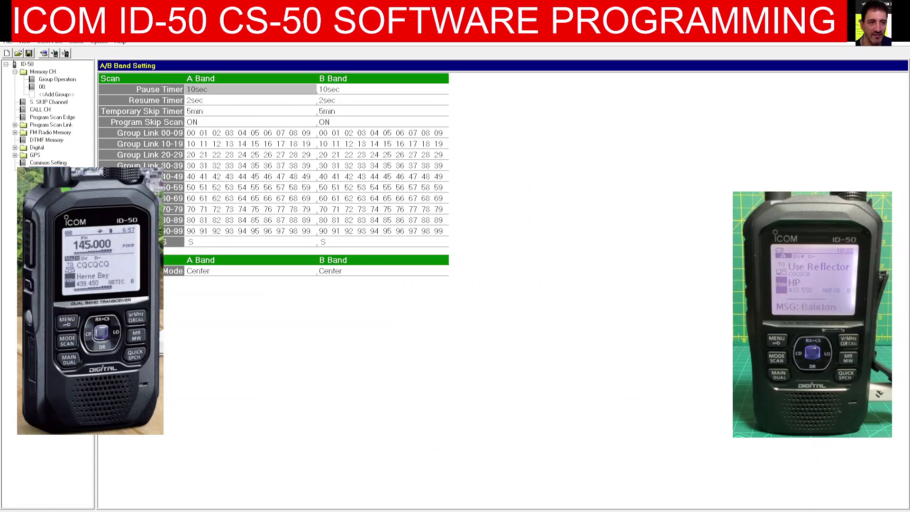
{"action": "double_click", "coordinate": [36, 156]}
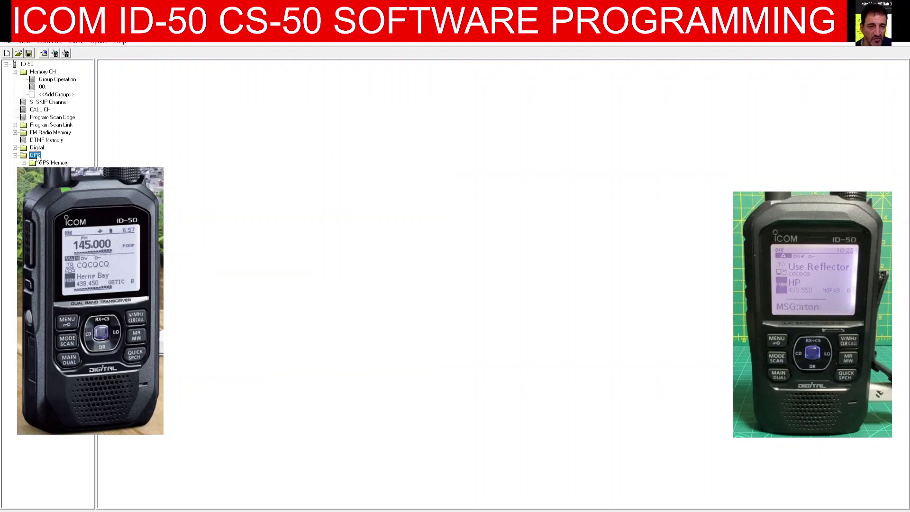
{"action": "double_click", "coordinate": [37, 148]}
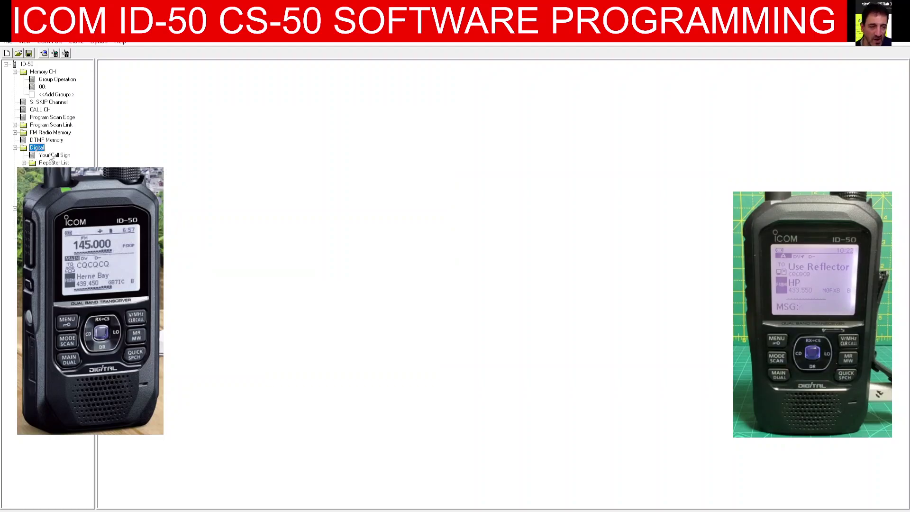
Look through the Your Call Sign page and the first numbered groups of the blank Repeater List in the Digital folder
{"action": "left_click", "coordinate": [50, 157]}
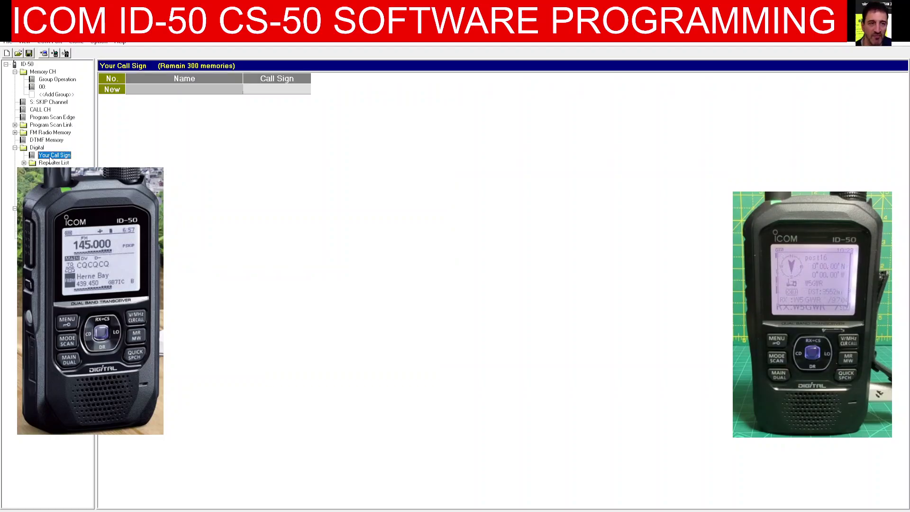
{"action": "double_click", "coordinate": [57, 163]}
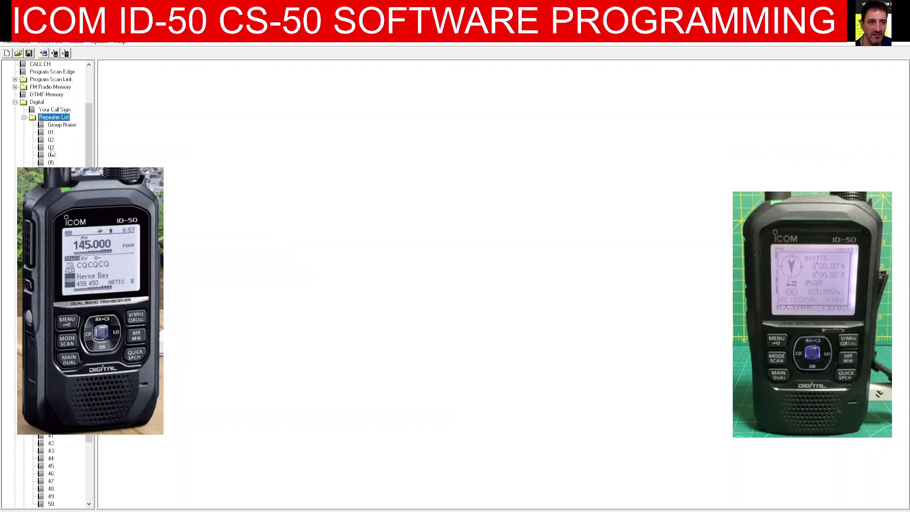
{"action": "left_click", "coordinate": [51, 133]}
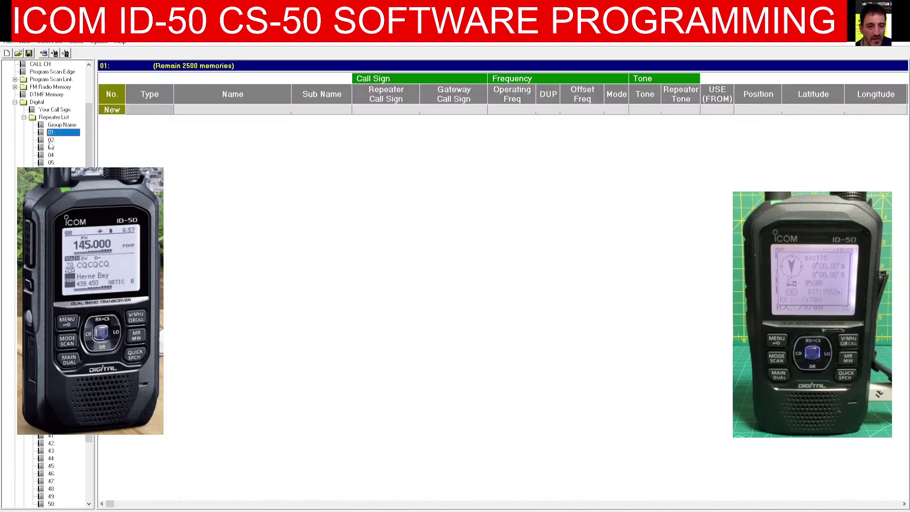
{"action": "left_click", "coordinate": [51, 147]}
{"action": "left_click", "coordinate": [52, 163]}
{"action": "left_click", "coordinate": [52, 170]}
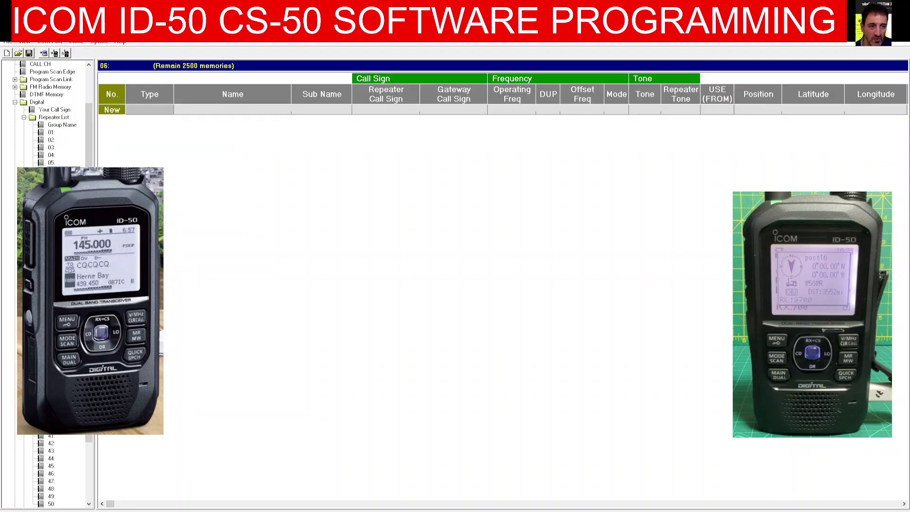
{"action": "left_click", "coordinate": [55, 133]}
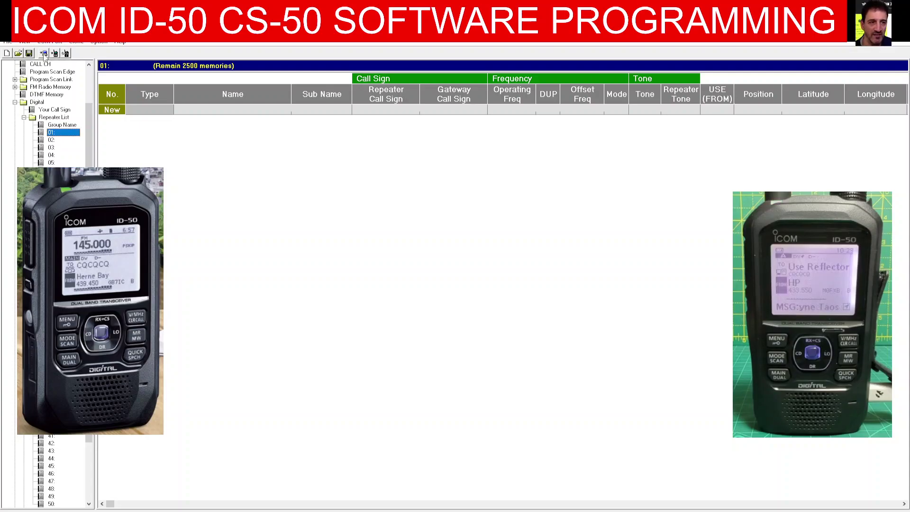
Read the data from the connected ID-50 into the software, and dismiss the Intel driver update notification
{"action": "left_click", "coordinate": [43, 53]}
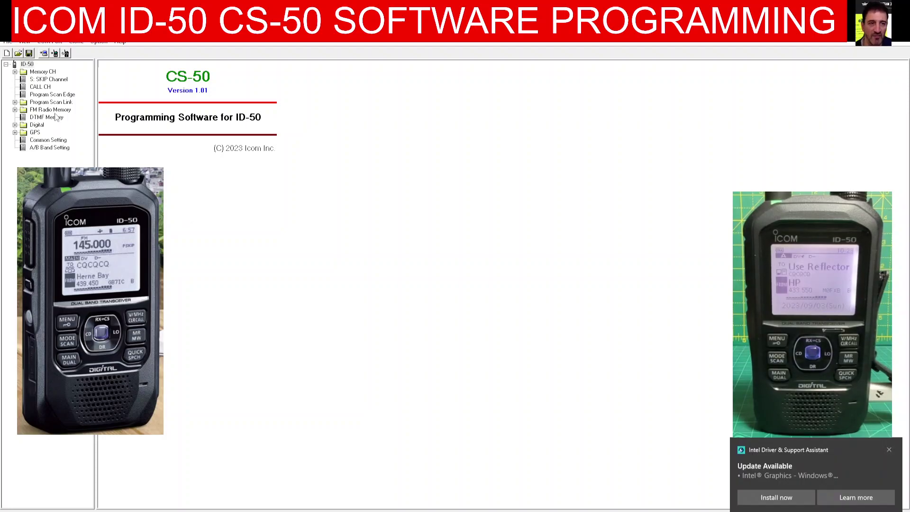
{"action": "left_click", "coordinate": [890, 450]}
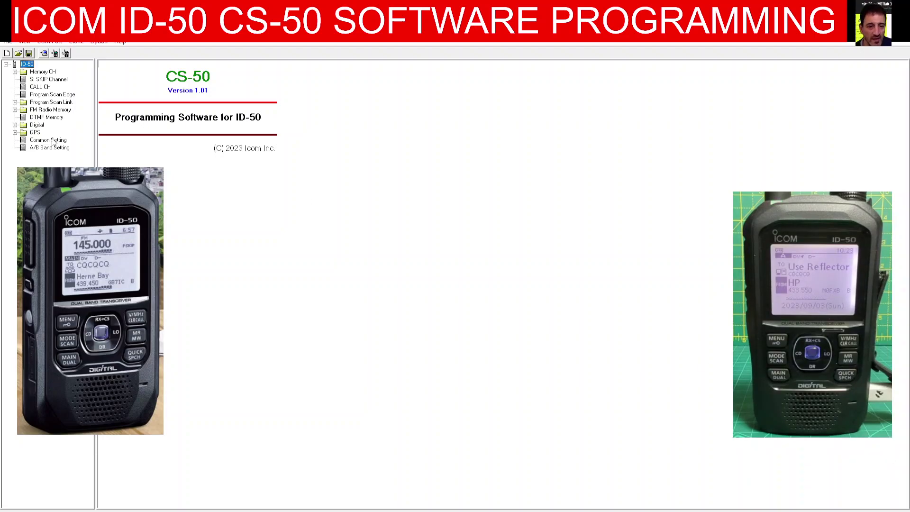
Expand the Digital folder and view the 01: Local repeater group and the Your Call Sign list
{"action": "double_click", "coordinate": [35, 125]}
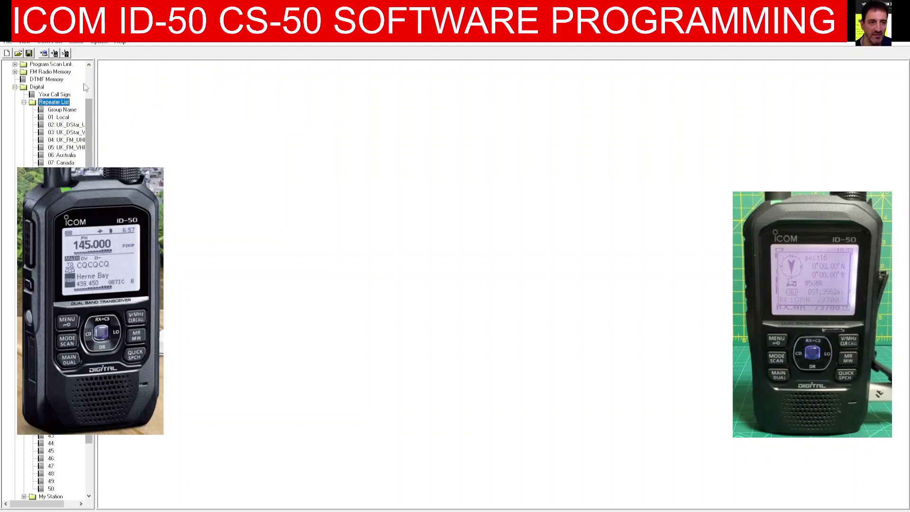
{"action": "left_click", "coordinate": [64, 121]}
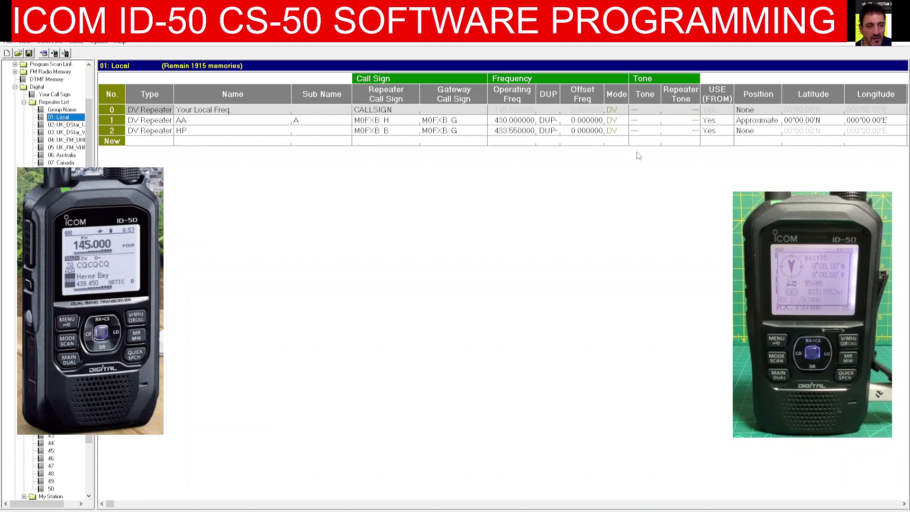
{"action": "left_click", "coordinate": [54, 95]}
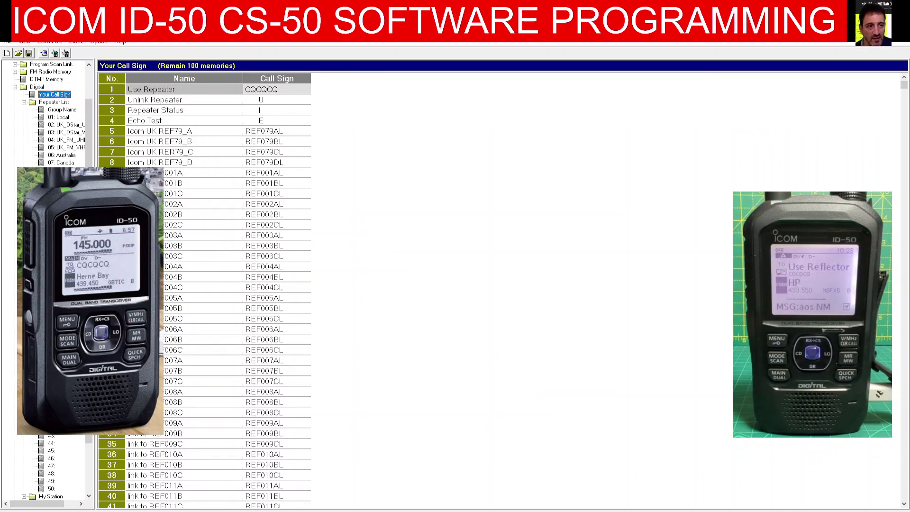
{"action": "double_click", "coordinate": [55, 102]}
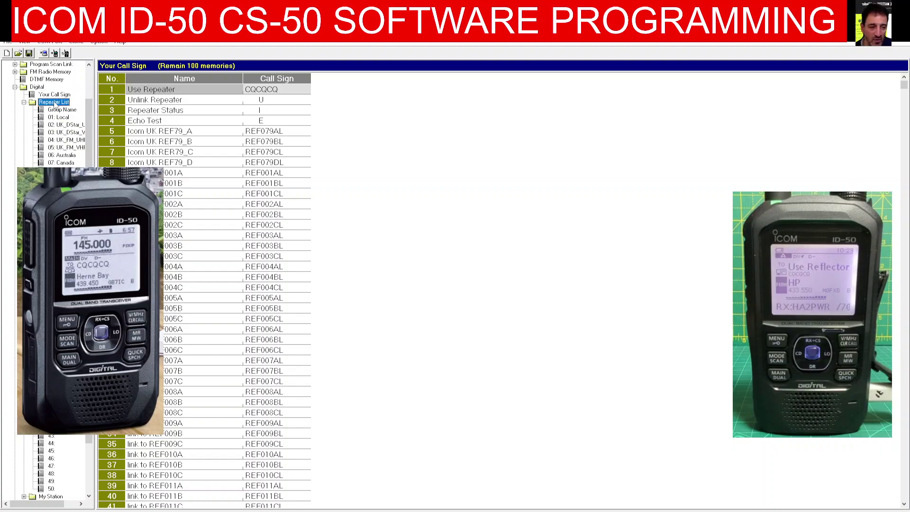
{"action": "left_click", "coordinate": [45, 72]}
{"action": "double_click", "coordinate": [45, 72]}
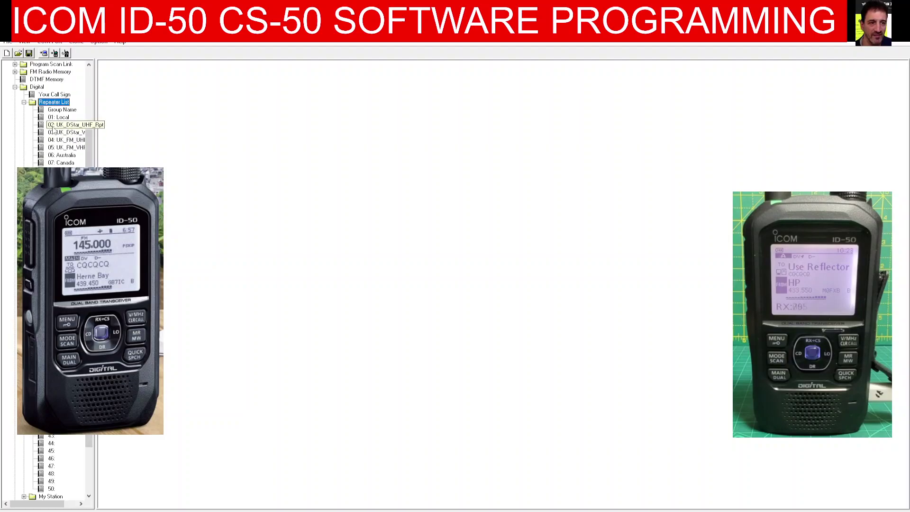
{"action": "left_click", "coordinate": [62, 118]}
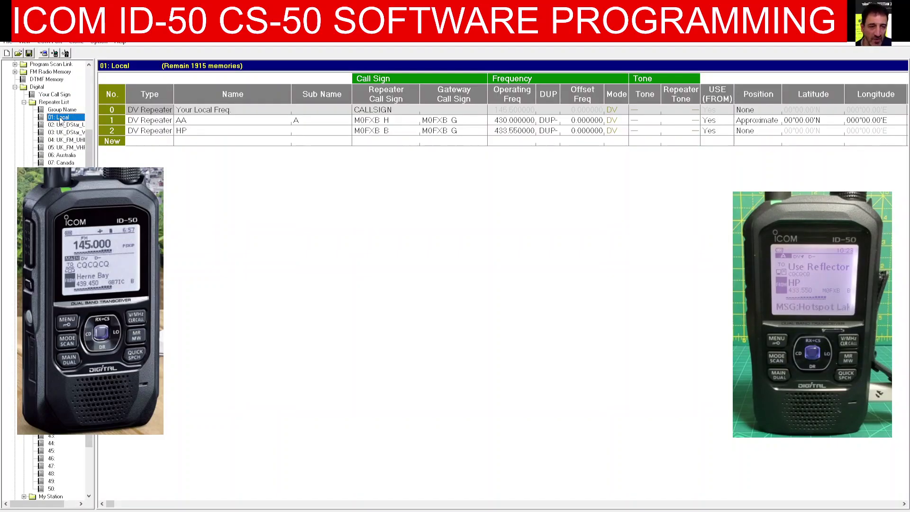
Expand My Station and check its My Call Sign and TX Message pages
{"action": "scroll", "coordinate": [62, 142], "scroll_direction": "down", "scroll_amount": 3}
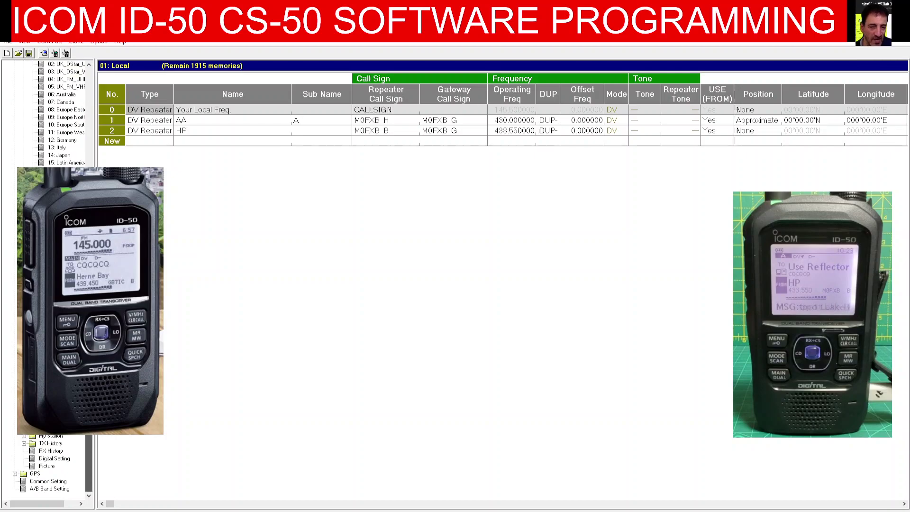
{"action": "double_click", "coordinate": [56, 436]}
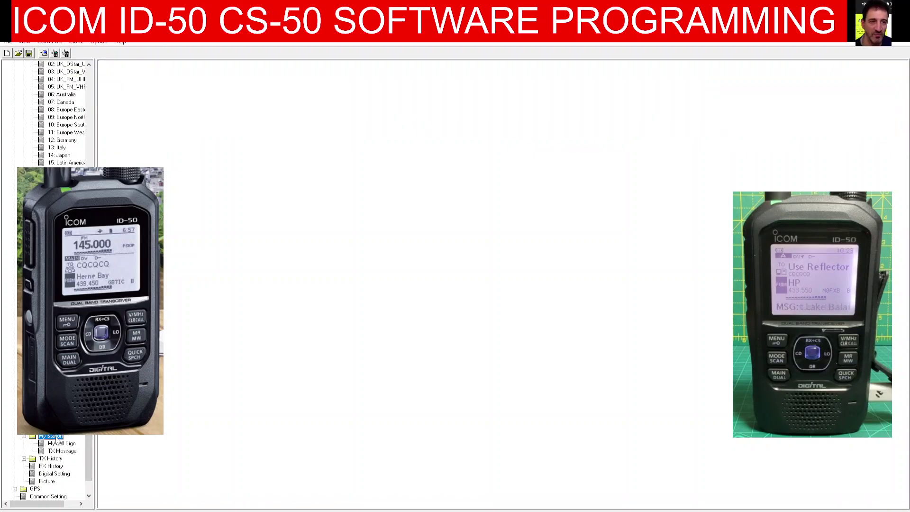
{"action": "left_click", "coordinate": [62, 444]}
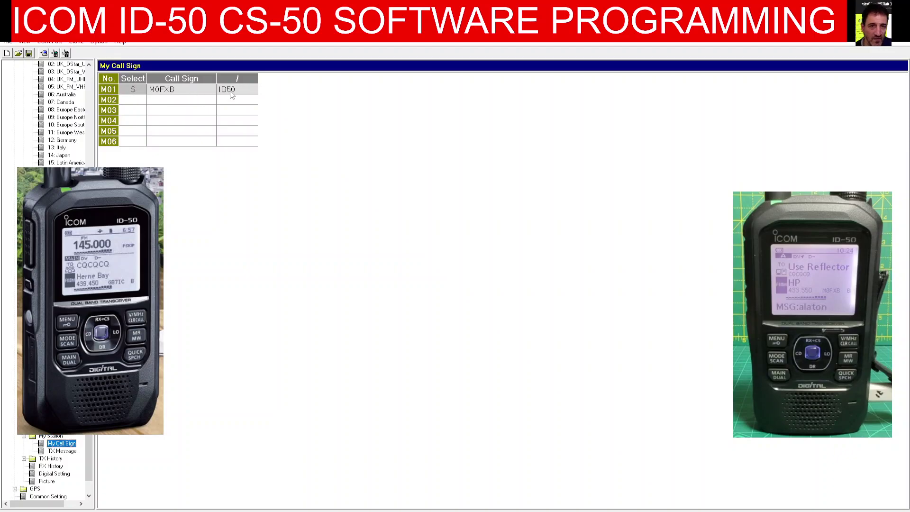
{"action": "left_click", "coordinate": [61, 451]}
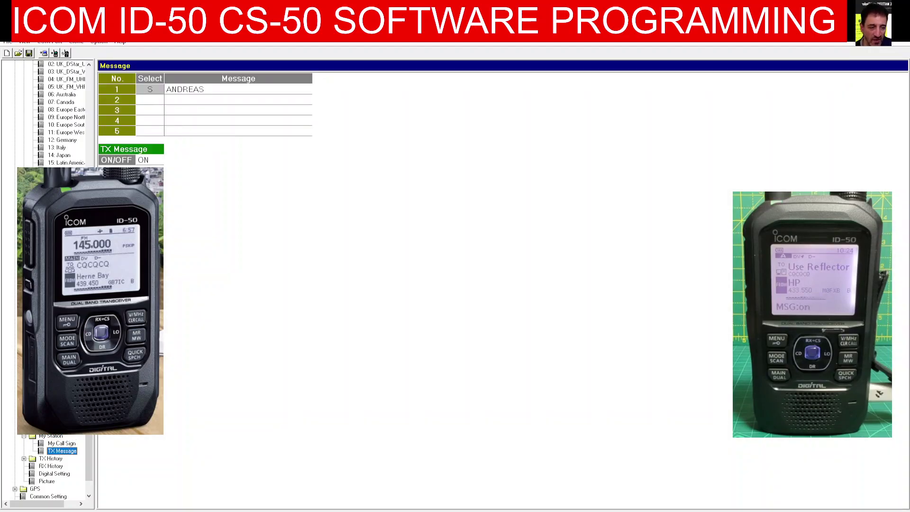
Expand TX History and view its From (DV), From (FM), Reflector and To pages
{"action": "double_click", "coordinate": [53, 458]}
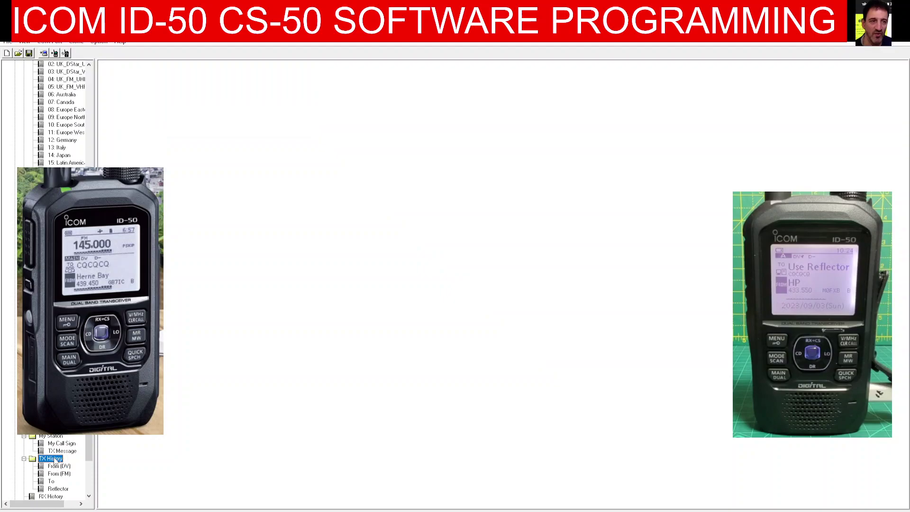
{"action": "left_click", "coordinate": [59, 466]}
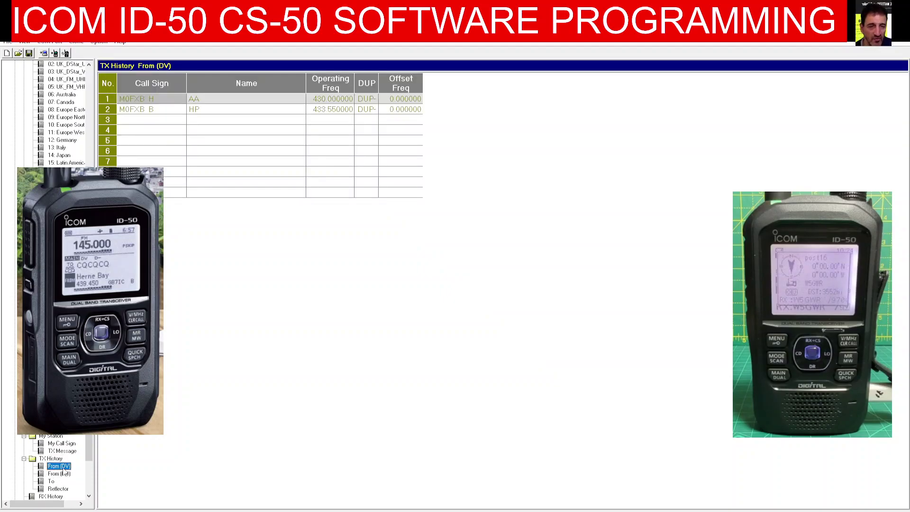
{"action": "left_click", "coordinate": [59, 475]}
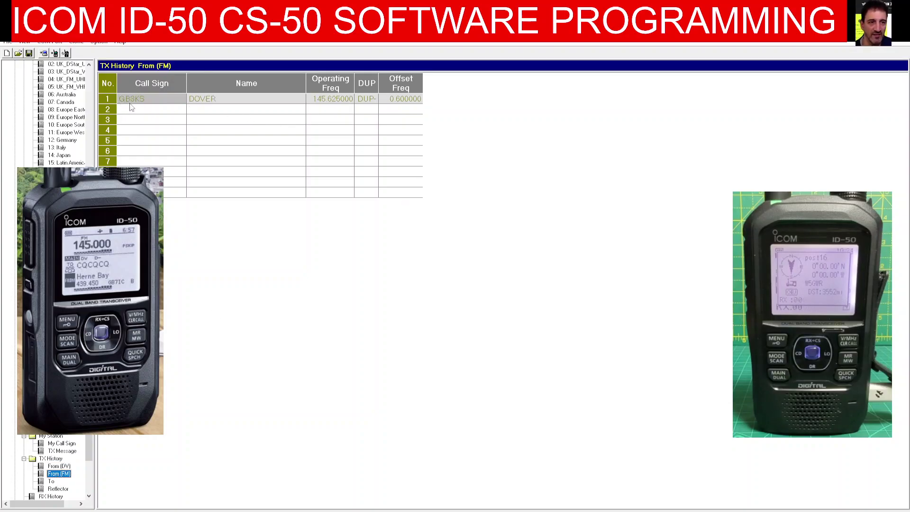
{"action": "left_click", "coordinate": [58, 488]}
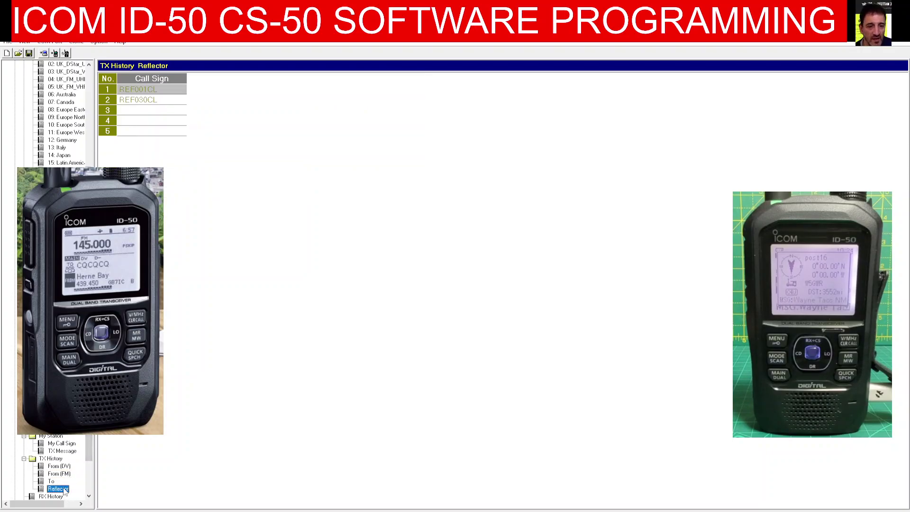
{"action": "left_click", "coordinate": [51, 481]}
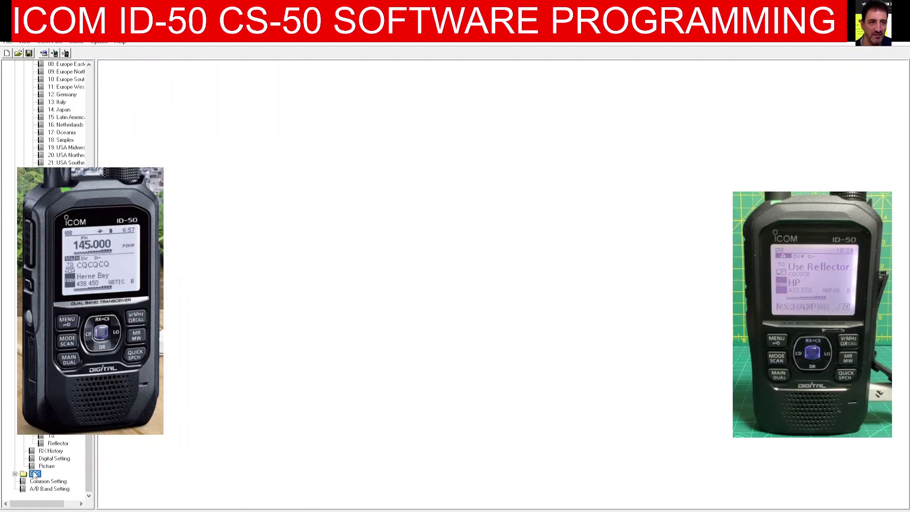
Look through the Common Setting, A/B Band Setting, S: SKIP Channel, CALL CH and Program Scan Edge pages
{"action": "left_click", "coordinate": [42, 482]}
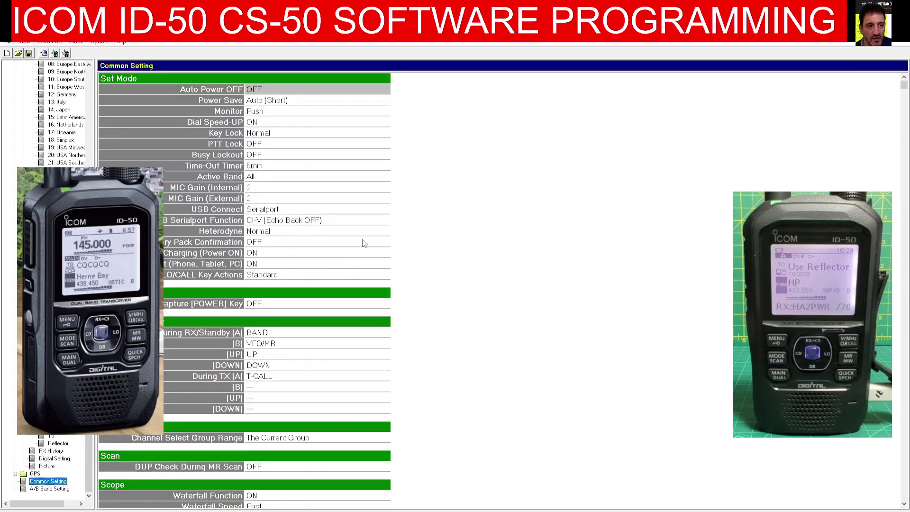
{"action": "left_click", "coordinate": [48, 489]}
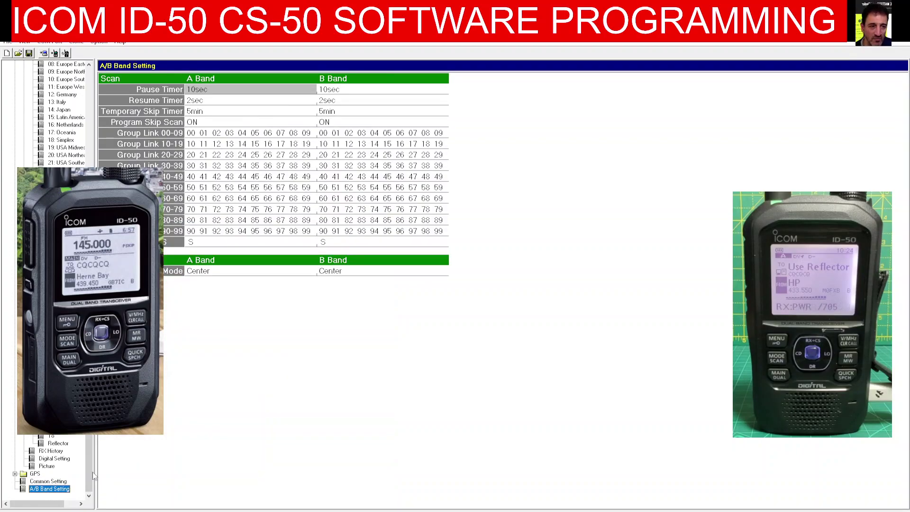
{"action": "scroll", "coordinate": [89, 467], "scroll_direction": "up", "scroll_amount": 15}
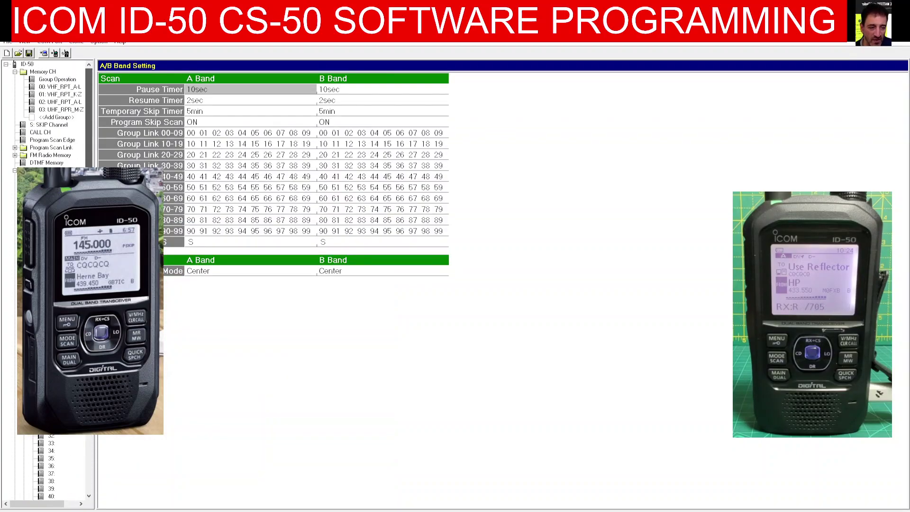
{"action": "left_click", "coordinate": [57, 125]}
{"action": "left_click", "coordinate": [33, 133]}
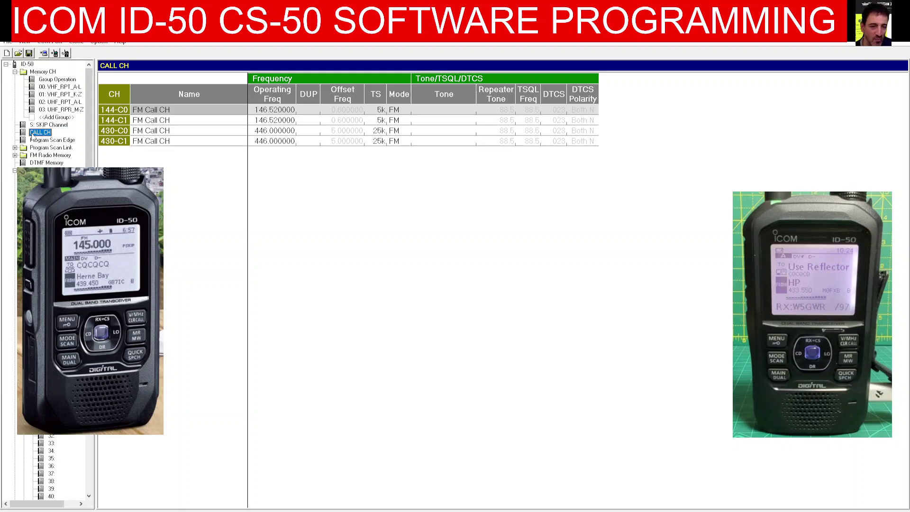
{"action": "left_click", "coordinate": [49, 141]}
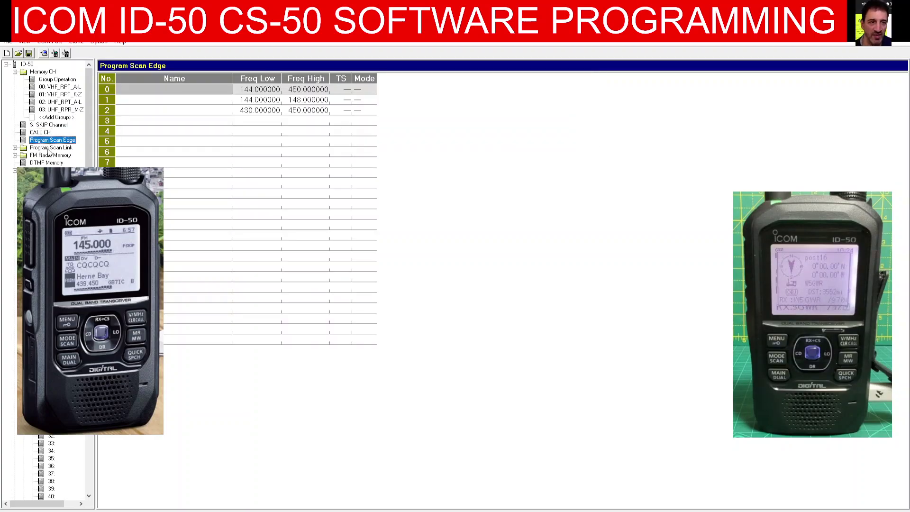
Expand the Program Scan Link and FM Radio Memory folders and look over their entries
{"action": "double_click", "coordinate": [47, 148]}
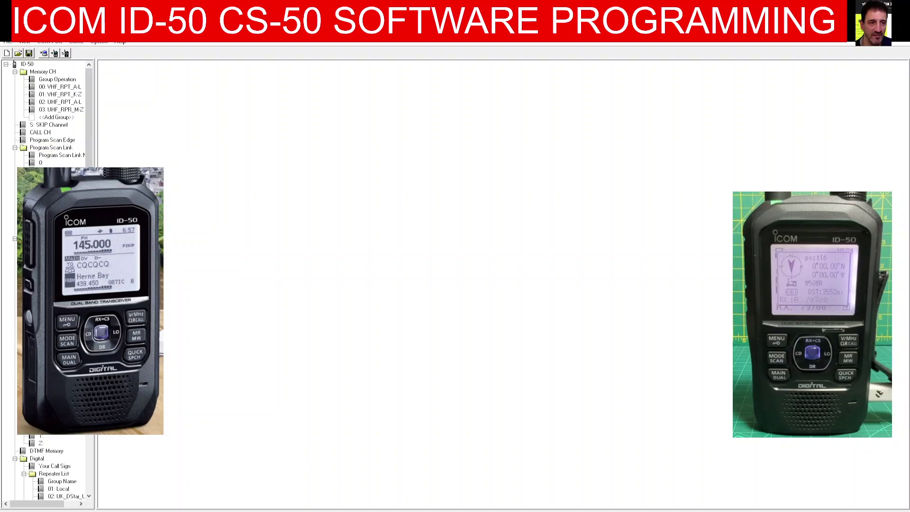
{"action": "scroll", "coordinate": [47, 284], "scroll_direction": "down", "scroll_amount": 3}
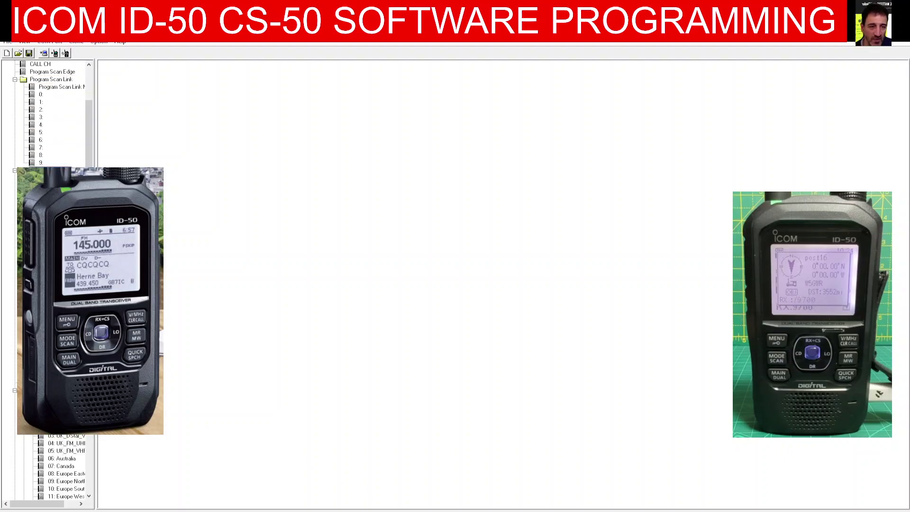
{"action": "scroll", "coordinate": [48, 284], "scroll_direction": "down", "scroll_amount": 1}
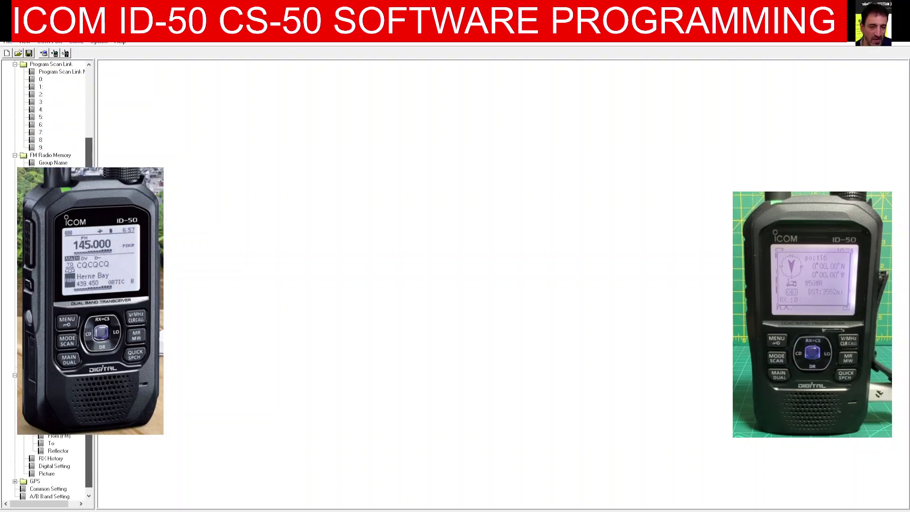
{"action": "scroll", "coordinate": [47, 284], "scroll_direction": "down", "scroll_amount": 10}
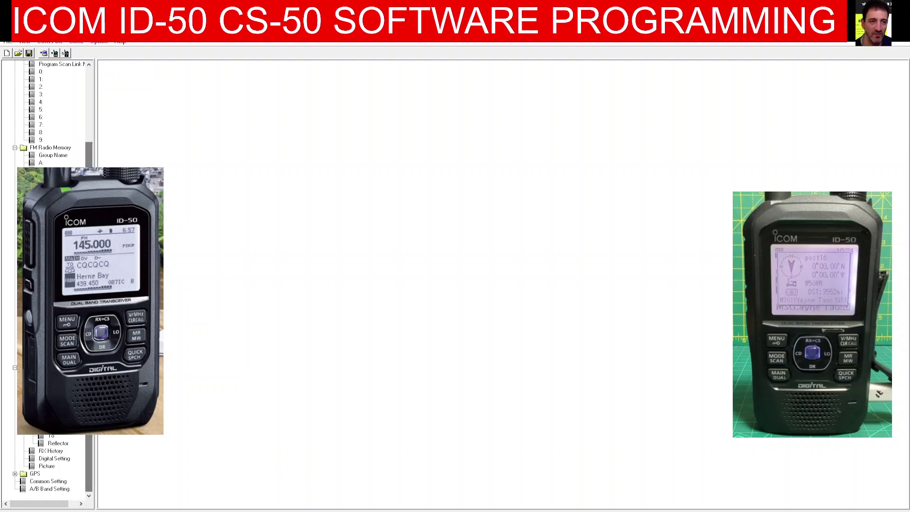
Open the 02: UK_DStar_UHF_Rpt group in the Repeater List and examine its repeaters, selecting the AHOGHILL name
{"action": "left_click", "coordinate": [54, 102]}
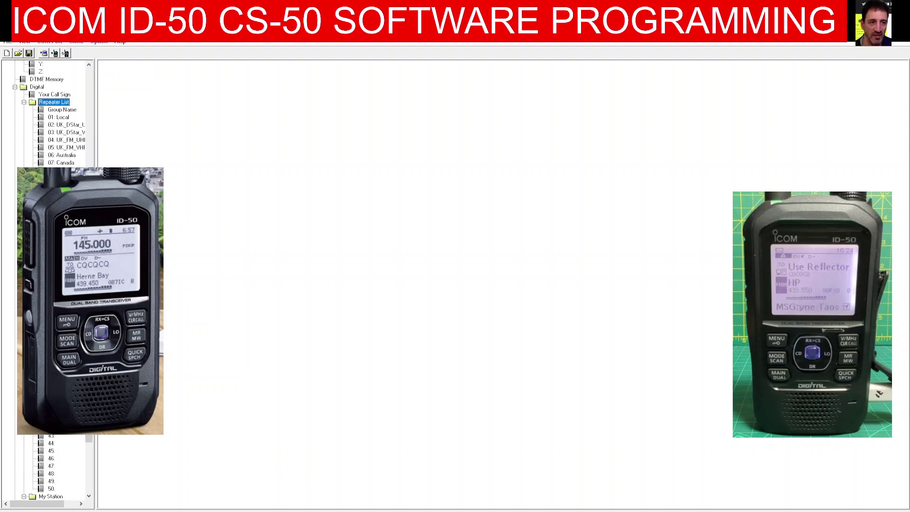
{"action": "left_click", "coordinate": [64, 125]}
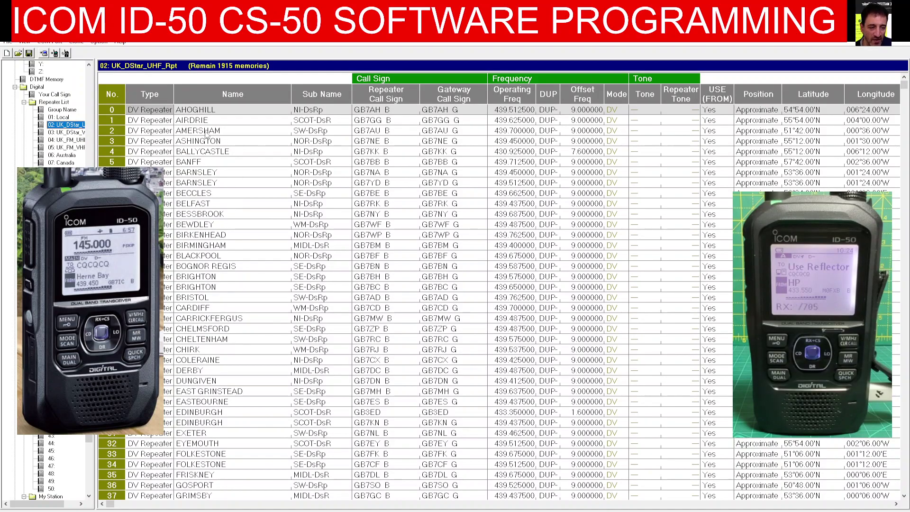
{"action": "left_click", "coordinate": [219, 109]}
{"action": "left_click", "coordinate": [227, 108]}
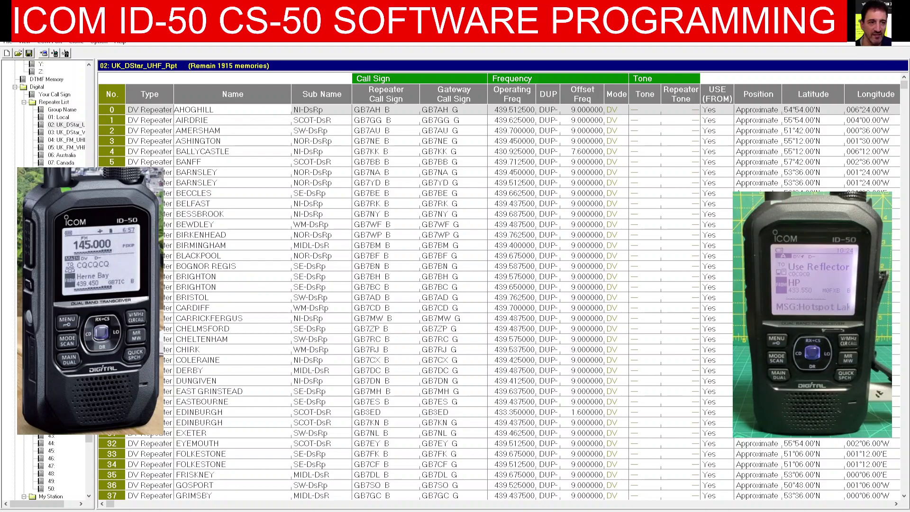
{"action": "scroll", "coordinate": [853, 78], "scroll_direction": "down", "scroll_amount": 1}
{"action": "scroll", "coordinate": [853, 78], "scroll_direction": "up", "scroll_amount": 1}
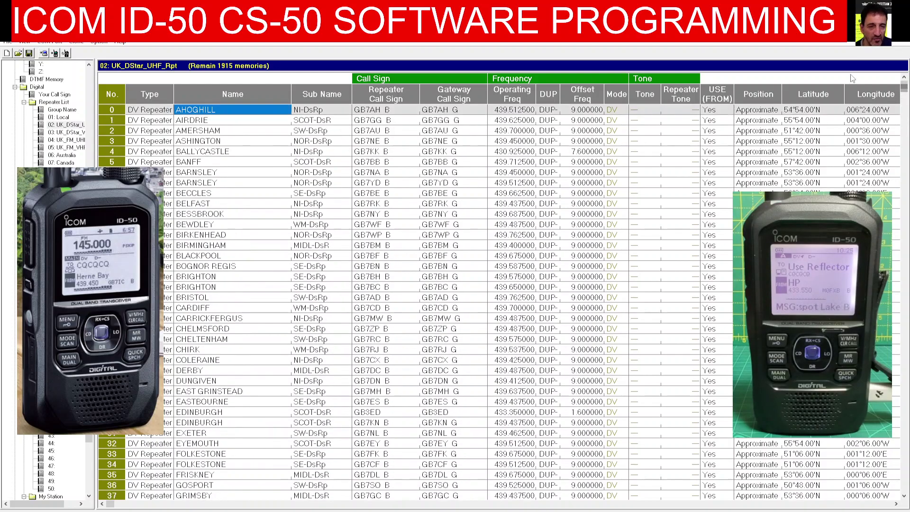
Check the editing options available for the AIRDRIE repeater, dismiss them, and select the Type cells of AMERSHAM and ASHINGTON
{"action": "right_click", "coordinate": [158, 122]}
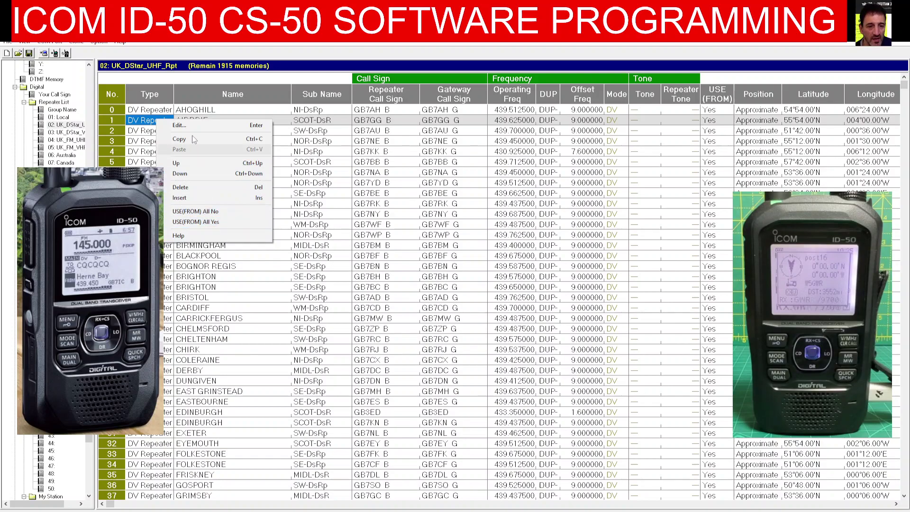
{"action": "left_click", "coordinate": [196, 80]}
{"action": "left_click", "coordinate": [147, 134]}
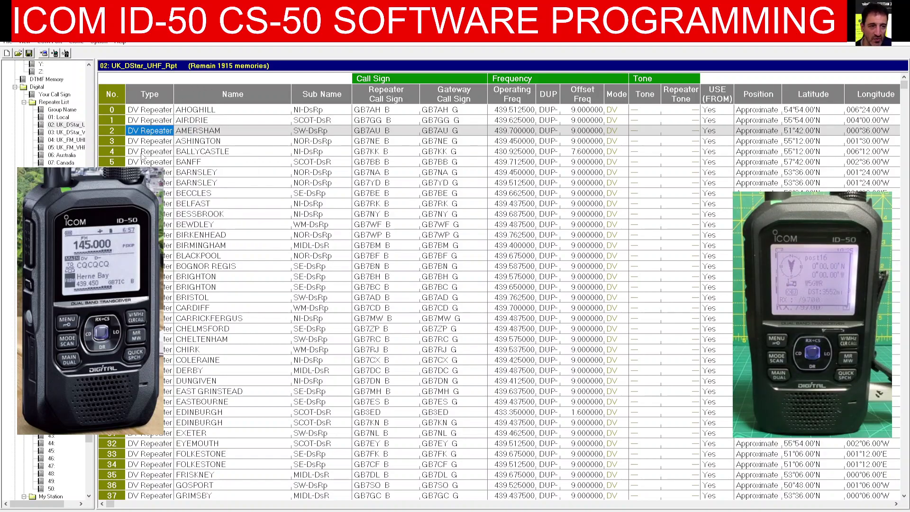
{"action": "left_click", "coordinate": [143, 144]}
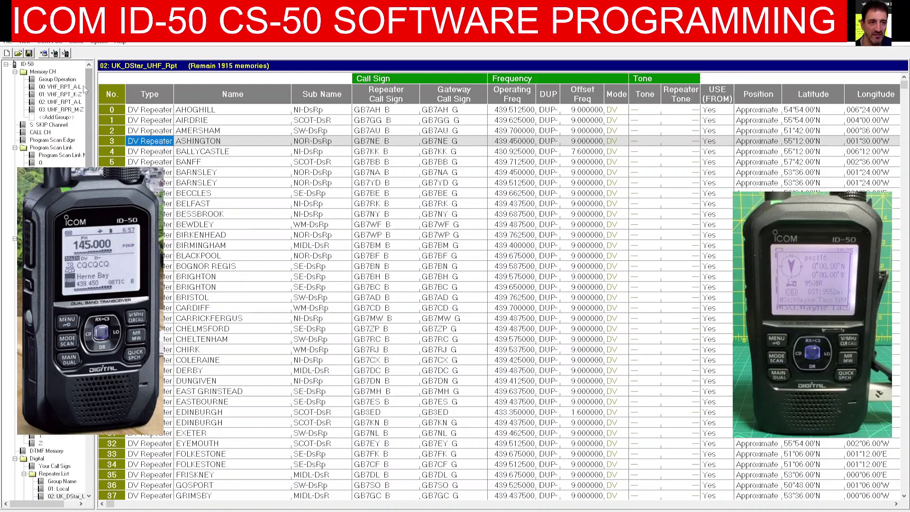
Collapse the Memory CH folder, view the CALL CH and S: SKIP Channel pages, and expand Memory CH again
{"action": "double_click", "coordinate": [45, 73]}
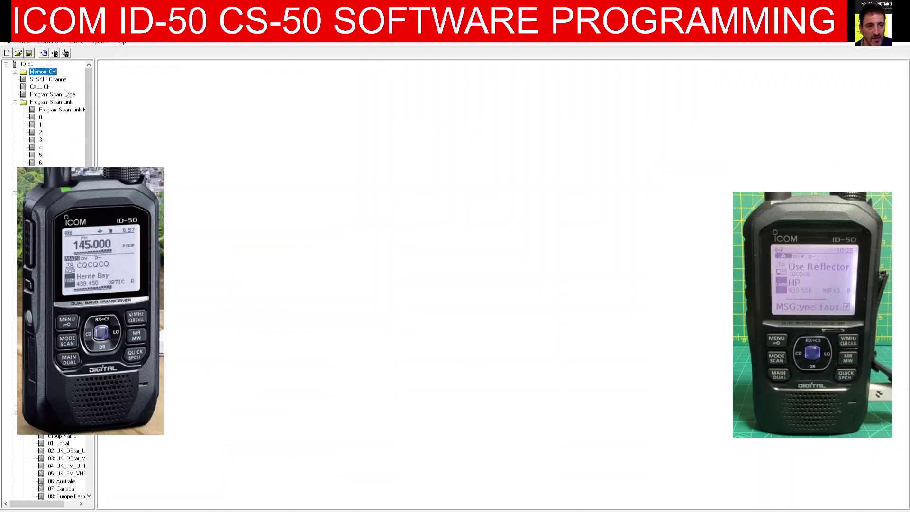
{"action": "left_click", "coordinate": [43, 88]}
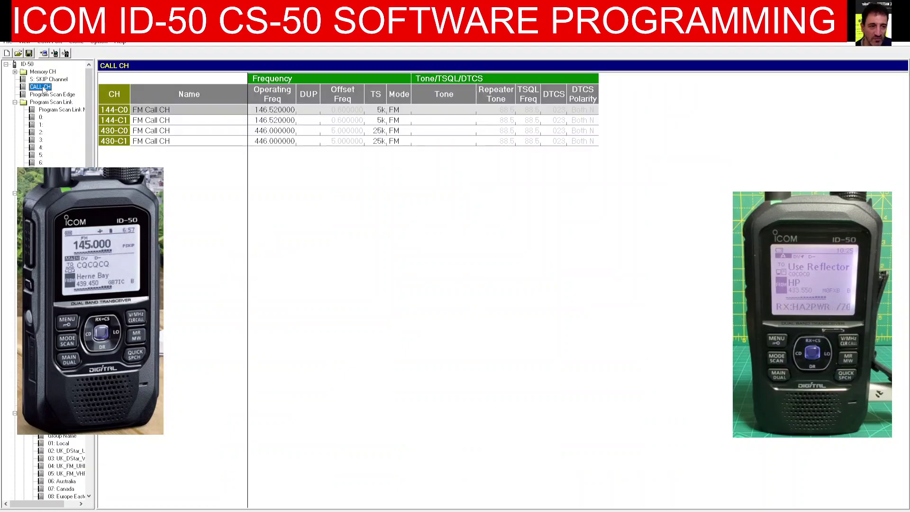
{"action": "left_click", "coordinate": [46, 80]}
{"action": "double_click", "coordinate": [44, 73]}
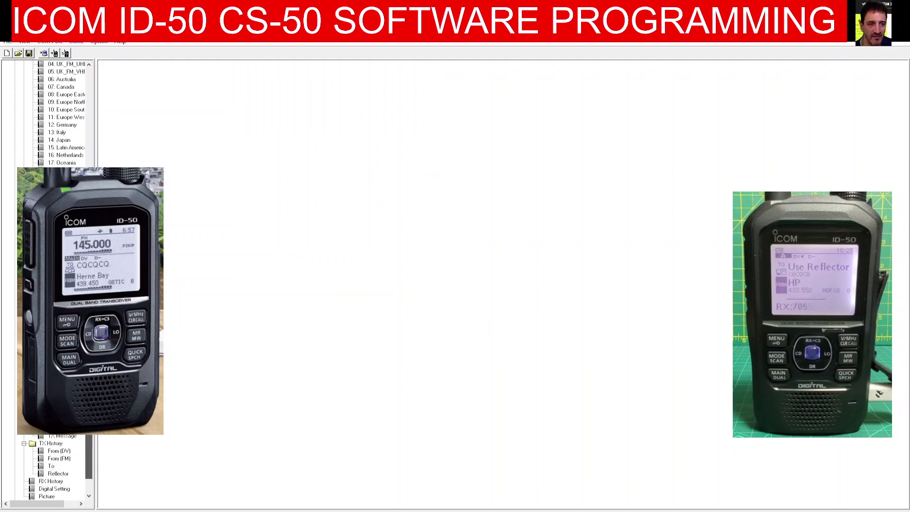
Look over the folders in the ID-50 tree, and switch to the CS-50 download page in the browser
{"action": "scroll", "coordinate": [47, 113], "scroll_direction": "up", "scroll_amount": 10}
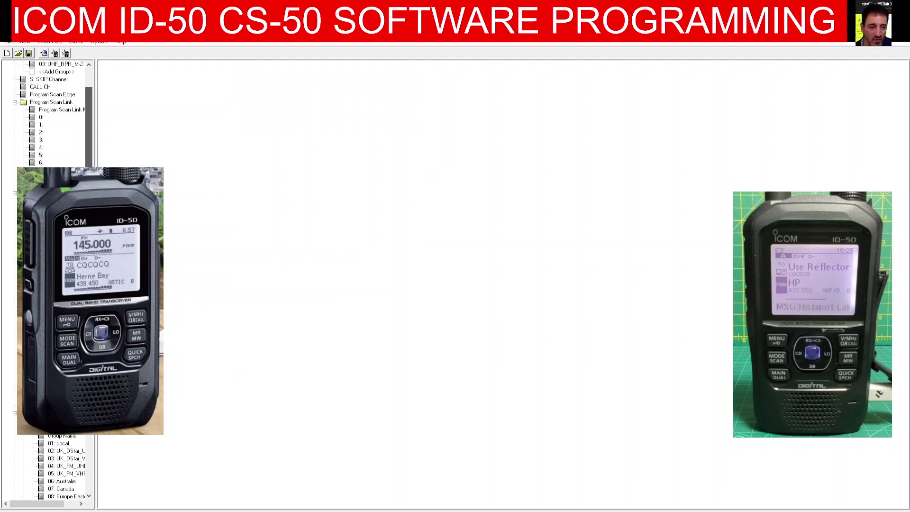
{"action": "scroll", "coordinate": [109, 147], "scroll_direction": "down", "scroll_amount": 3}
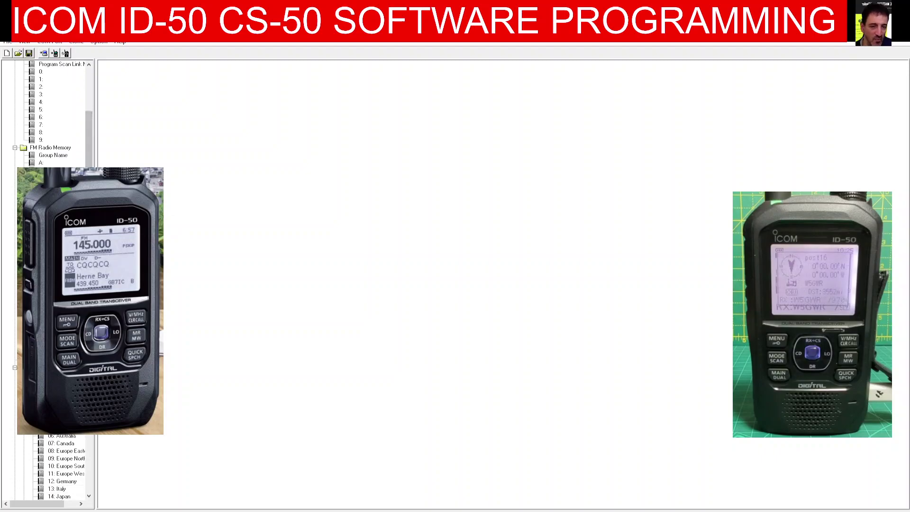
{"action": "scroll", "coordinate": [142, 214], "scroll_direction": "down", "scroll_amount": 2}
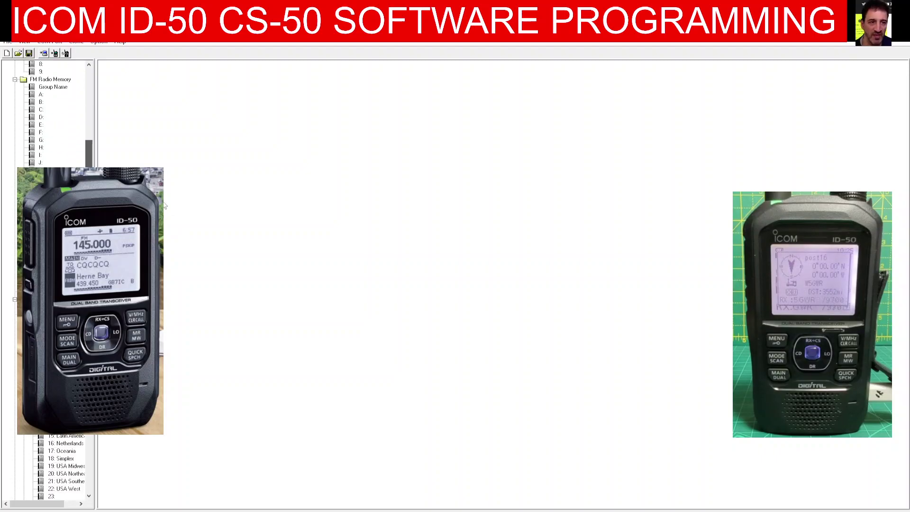
{"action": "scroll", "coordinate": [142, 213], "scroll_direction": "up", "scroll_amount": 2}
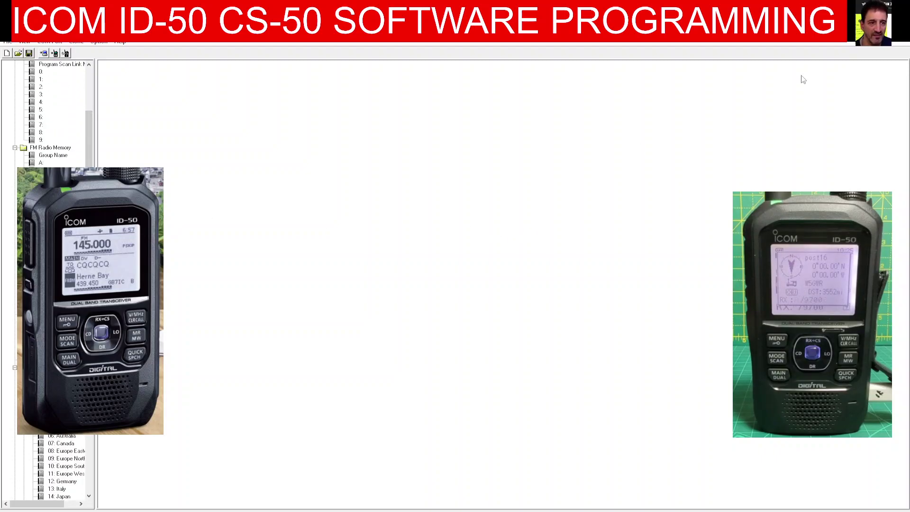
{"action": "key", "text": "alt+Tab"}
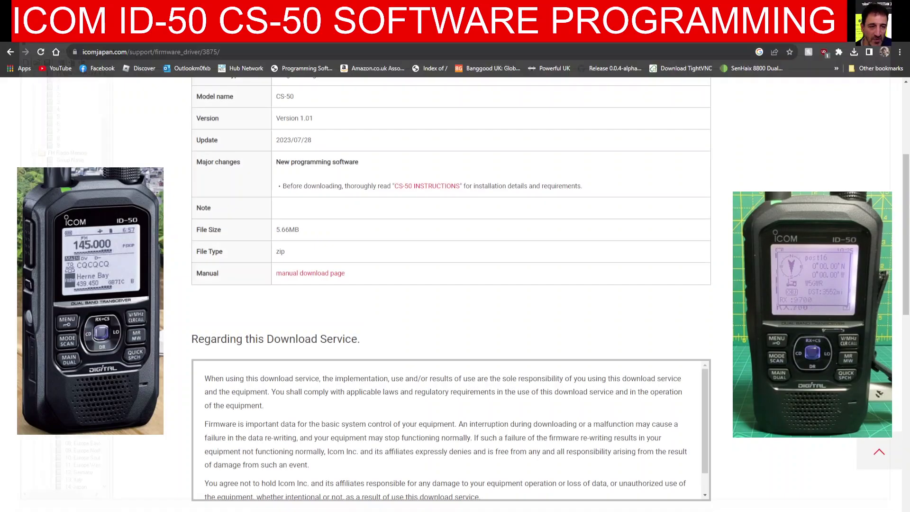